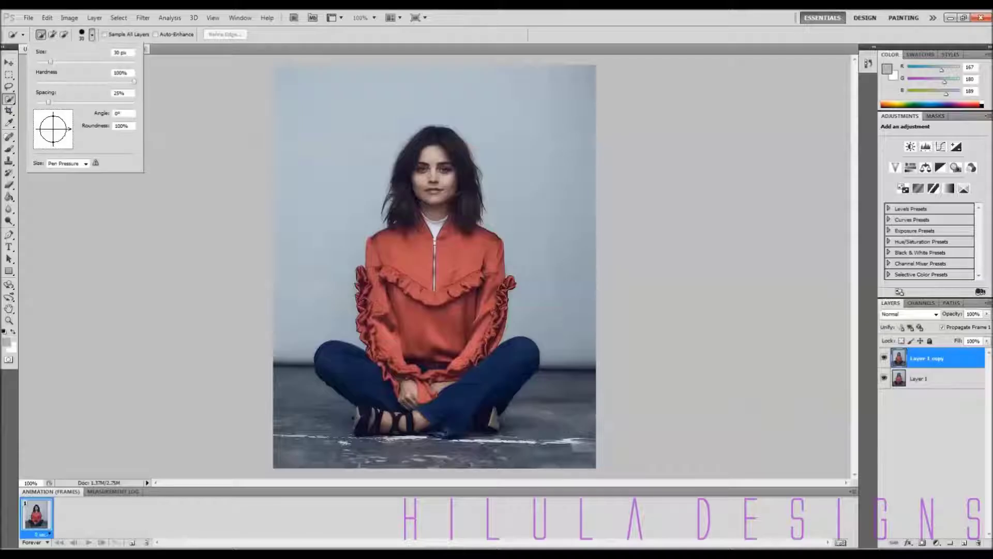
- Select the seated woman with the Quick Selection tool and hide the Animation panel
key("Return")
mouse_move(354, 420)
left_mouse_down()
mouse_move(492, 383)
mouse_move(489, 416)
mouse_move(445, 331)
mouse_move(414, 179)
mouse_move(474, 222)
left_mouse_up()
left_click(240, 18)
left_click(266, 94)
- Tighten the Quick Selection around the shoes and the lower edge of the jeans, removing stray floor areas
left_click(9, 321)
left_click(422, 381)
left_click(460, 368)
key("w")
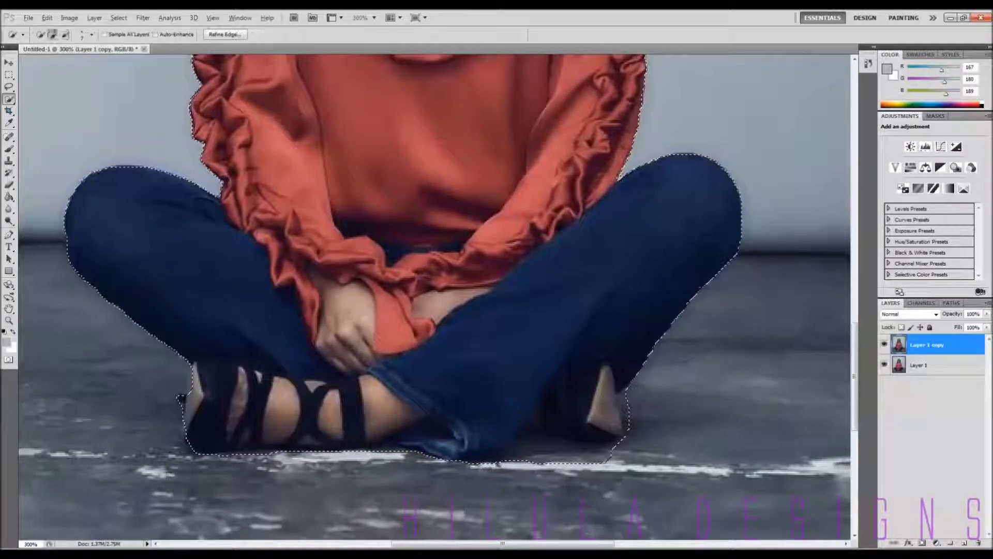
left_click_drag(606, 452, 517, 449)
left_click_drag(571, 434, 608, 433)
left_click_drag(418, 450, 396, 449)
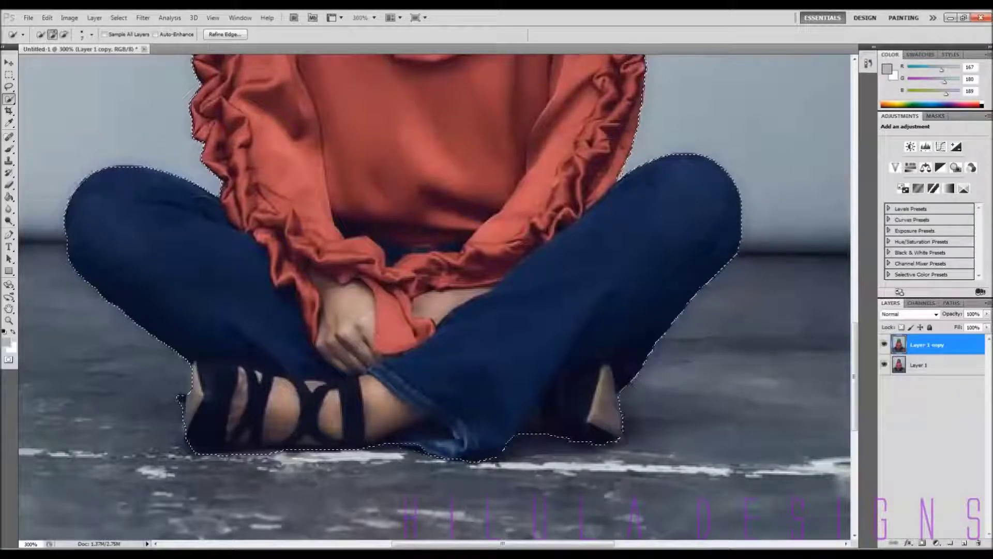
left_click_drag(503, 544, 464, 544)
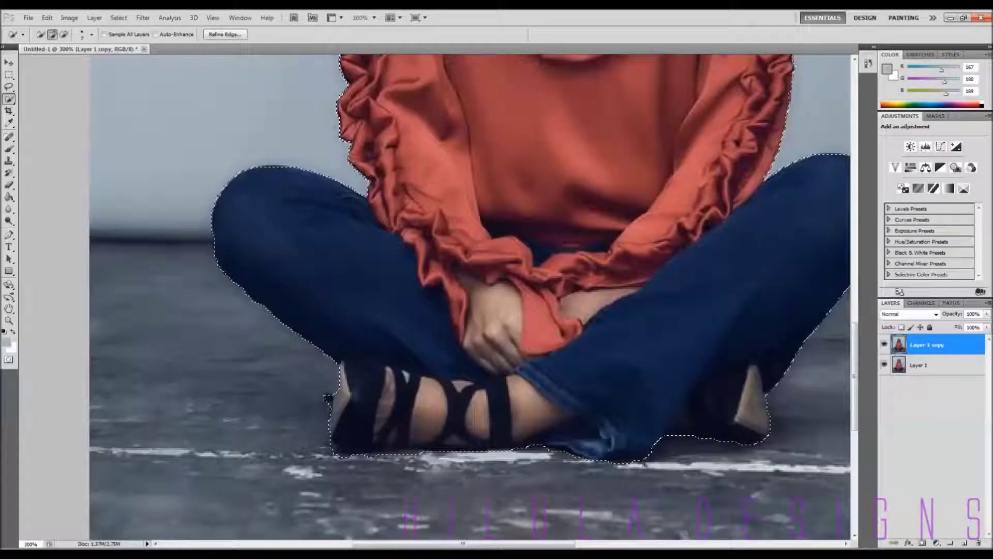
left_click_drag(487, 453, 395, 454)
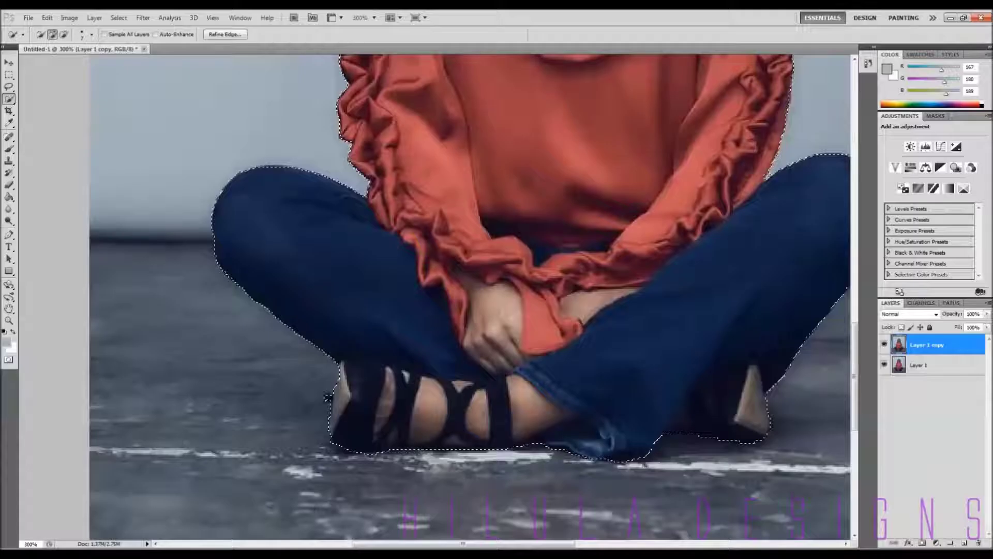
- Refine the selection's edge against a white preview with Smooth 4 and increased Contrast, outputting to a selection
double_click(9, 321)
left_click(9, 99)
left_click(225, 35)
mouse_move(494, 102)
left_mouse_down()
mouse_move(725, 216)
mouse_move(678, 199)
left_mouse_up()
mouse_move(659, 283)
left_mouse_down()
mouse_move(661, 317)
mouse_move(682, 344)
left_mouse_up()
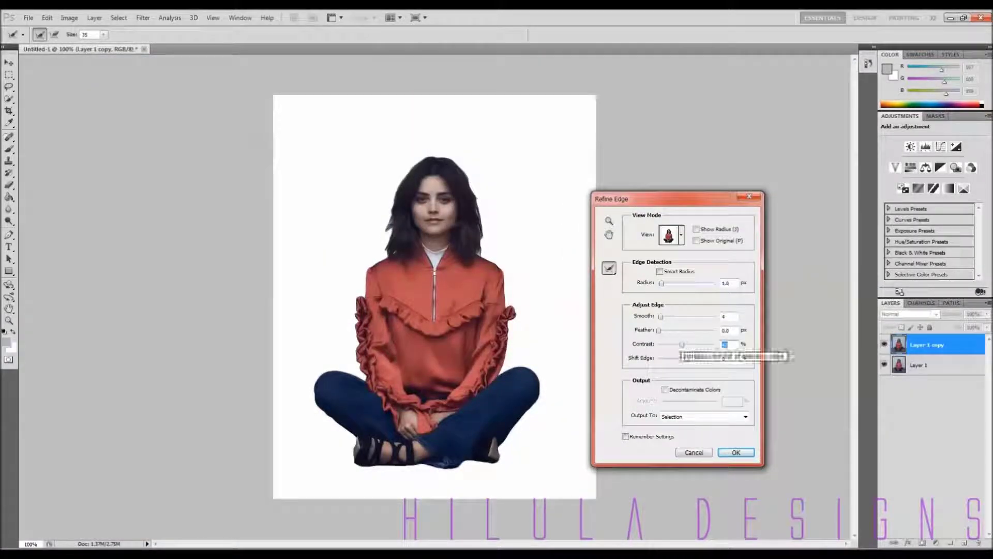
key("Return")
- Add an empty layer beneath the woman's cutout and set up a large soft 715 px brush
left_click(964, 543)
left_click_drag(921, 345, 921, 375)
left_click(9, 149)
right_click(383, 224)
left_click_drag(581, 331, 581, 294)
left_click(415, 288)
left_click_drag(494, 268, 414, 268)
left_click_drag(477, 247, 486, 247)
key("Return")
- Paint over the floor behind the woman with the blue-grey backdrop colour, undoing the unwanted brush strokes
mouse_move(305, 496)
left_mouse_down()
mouse_move(548, 497)
mouse_move(595, 393)
left_mouse_up()
left_click_drag(585, 259, 574, 171)
key("ctrl+alt+z")
key("ctrl+alt+z")
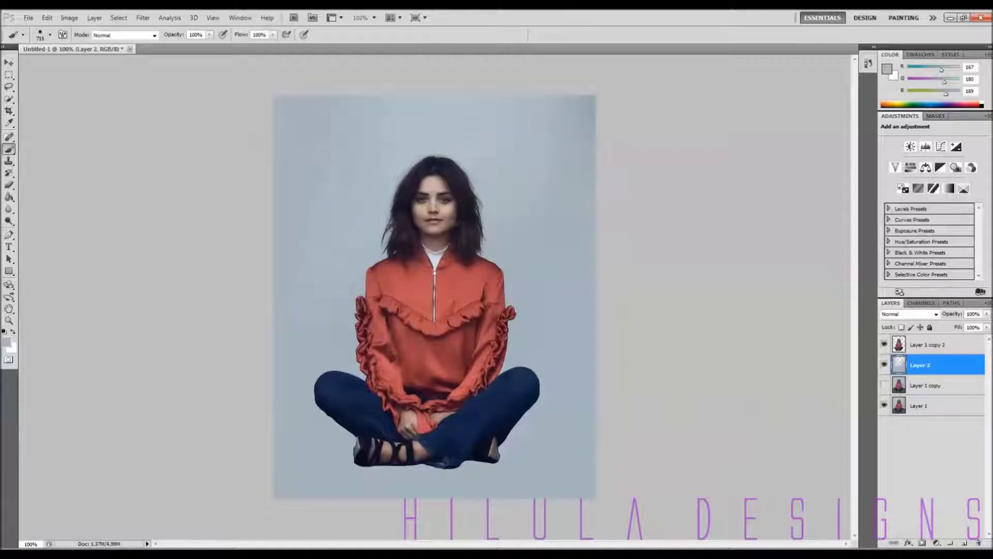
key("ctrl+minus")
key("ctrl+minus")
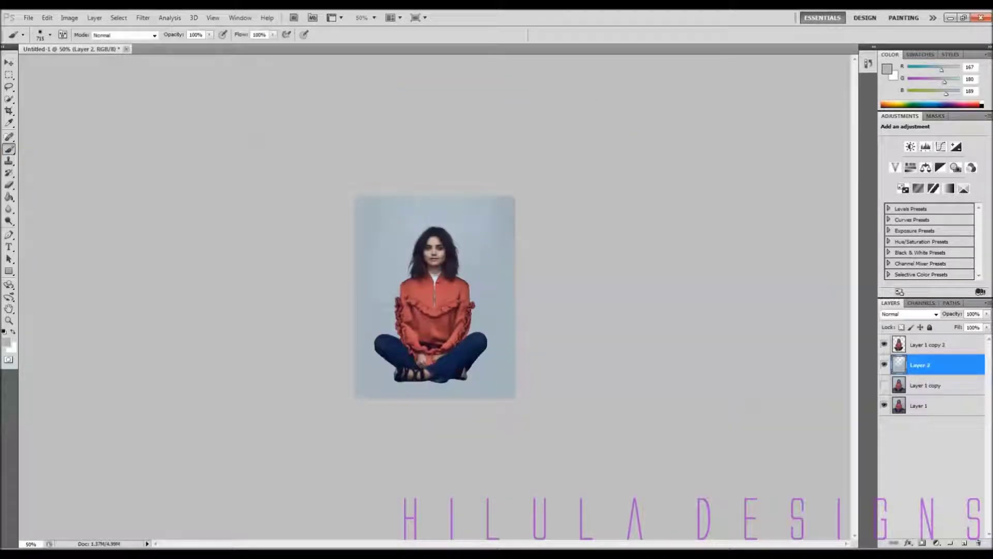
key("z")
key("ctrl+plus")
key("ctrl+plus")
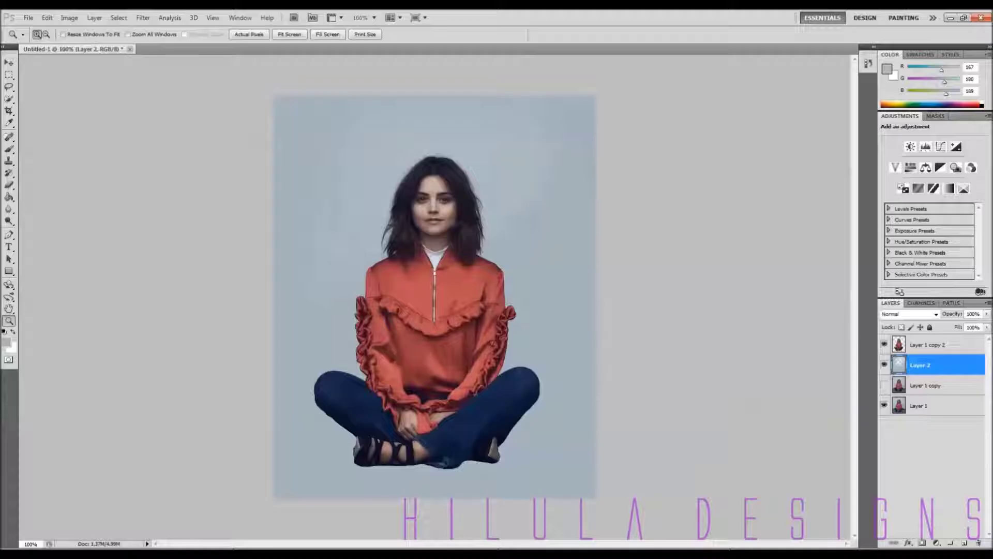
- Stamp all visible layers into a new layer above the cutout and crop the image closer around the woman
left_click(927, 345)
key("ctrl+alt+shift+e")
key("c")
left_click_drag(530, 498, 556, 499)
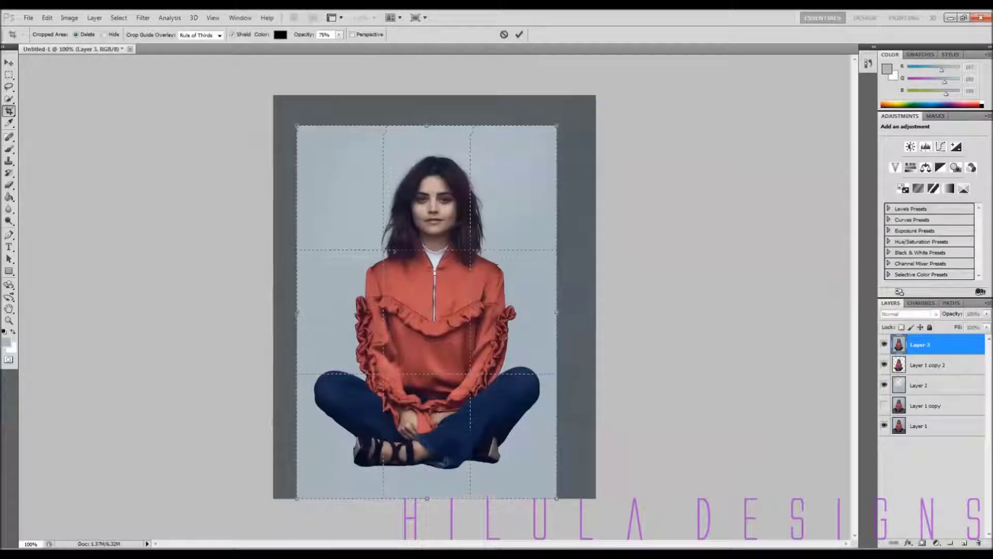
key("Return")
- Move the cutout layer Layer 1 copy 2 to the top of the layer stack
key("z")
key("ctrl+plus")
left_click_drag(926, 365, 927, 337)
- Draw a Pen path just outside the jeans, from the thigh's lower edge up to the outer side of the image-left knee
left_click(9, 235)
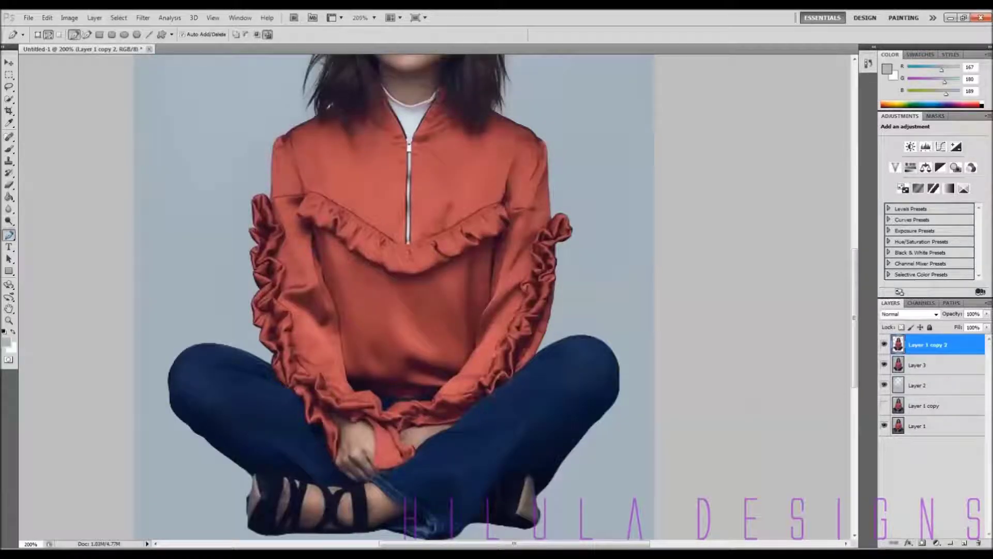
left_click(9, 321)
left_click(115, 385)
left_click_drag(115, 385, 123, 390)
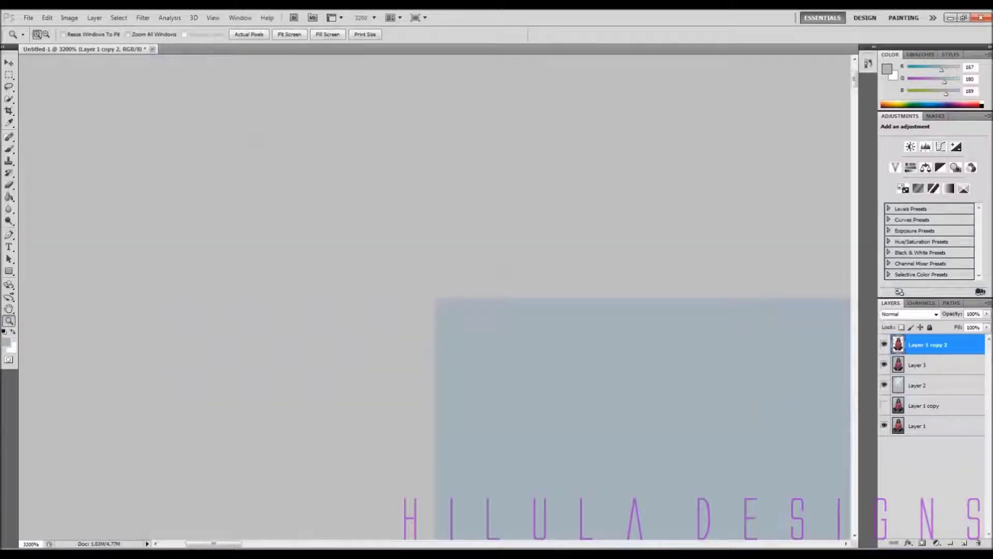
key("ctrl+minus")
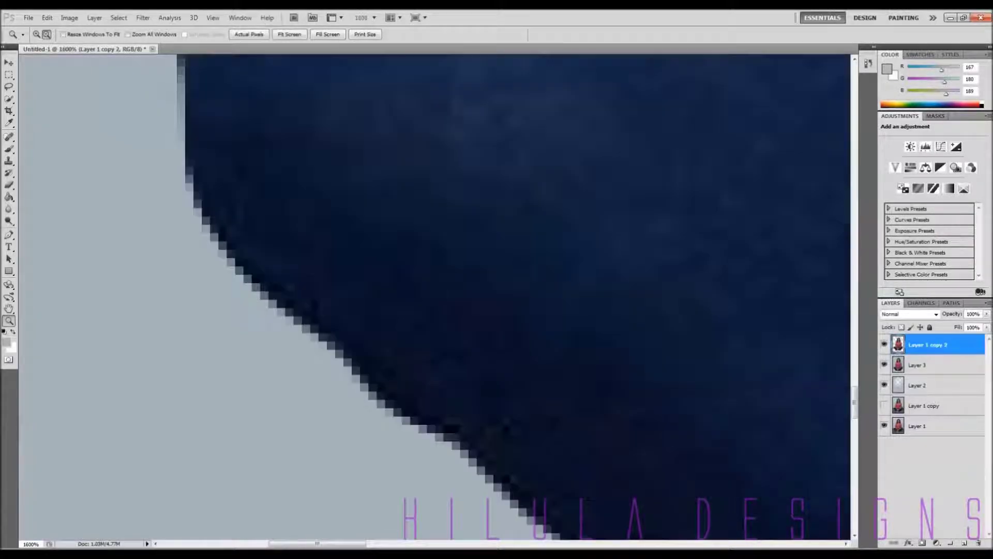
left_click(216, 307, "alt")
left_click(215, 307, "alt")
left_click(215, 307, "alt")
left_click(216, 308, "alt")
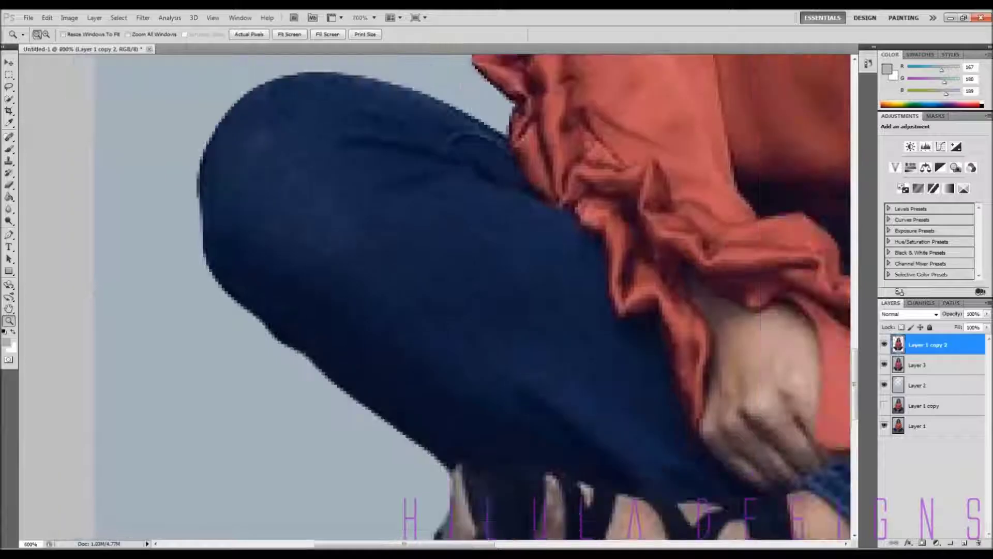
key("p")
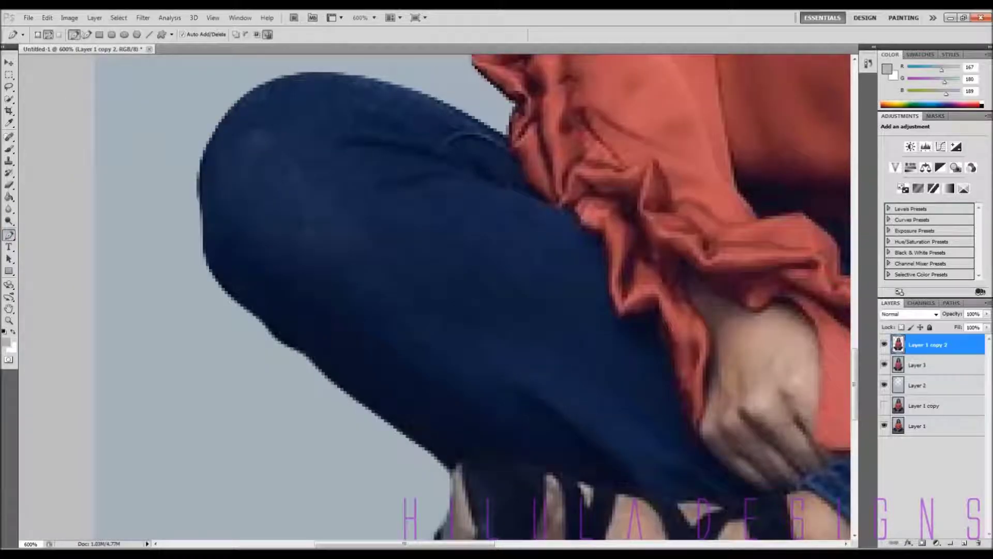
left_click_drag(293, 373, 259, 335)
key("ctrl+alt+z")
key("ctrl+alt+z")
left_click(291, 374)
left_click(267, 363)
left_click(202, 290)
left_click(189, 269)
left_click(179, 206)
- Extend the Pen path with a smooth curve around the top of the knee, redoing the last anchor until it fits
scroll(517, 295, "up", 4)
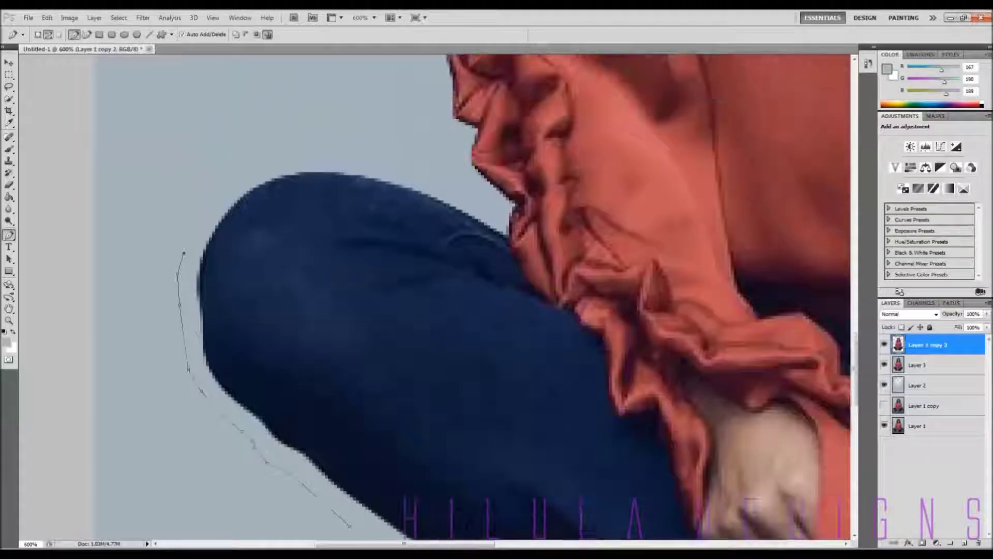
left_click_drag(317, 154, 359, 164)
key("ctrl+z")
left_click_drag(287, 154, 372, 126)
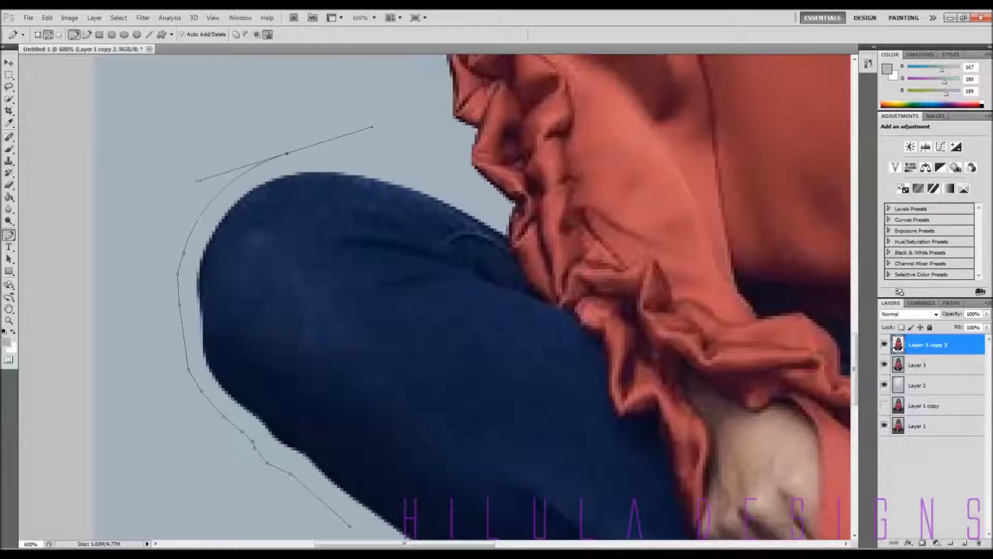
key("ctrl+z")
left_click_drag(296, 154, 391, 130)
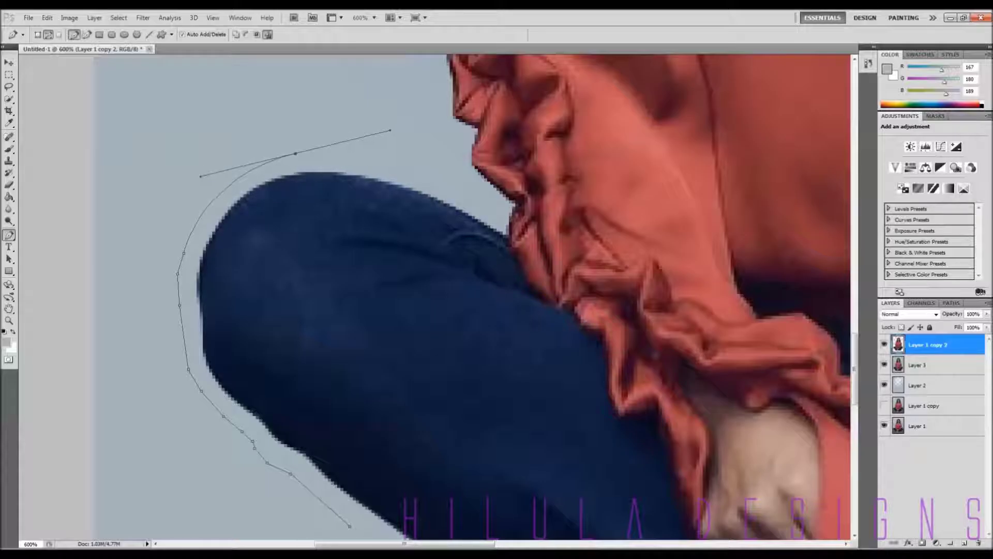
- Set the Brush tool to a size of 4 px and make white the foreground colour
left_click(9, 137)
left_click(9, 149)
right_click(182, 157)
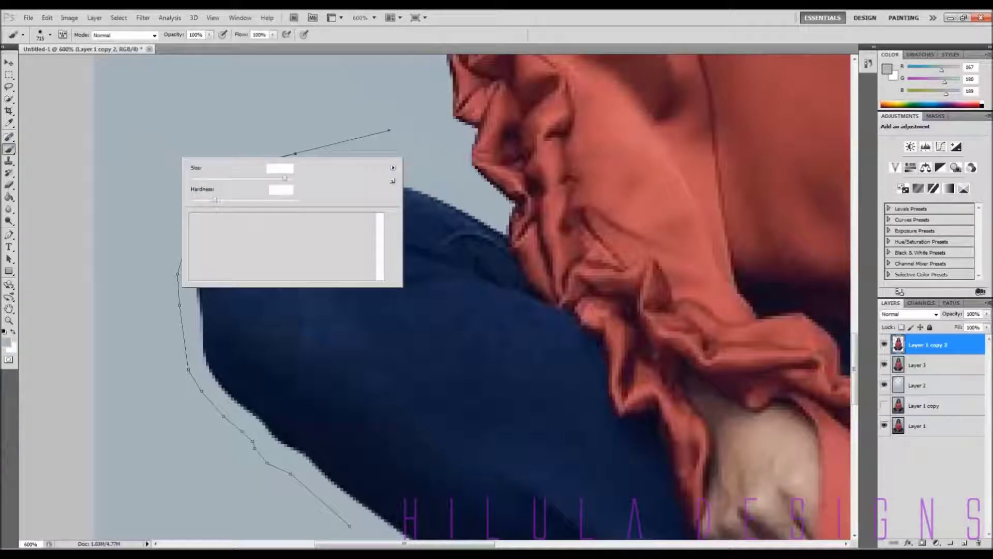
mouse_move(215, 200)
left_mouse_down()
mouse_move(293, 200)
mouse_move(193, 179)
left_mouse_up()
key("Return")
key("x")
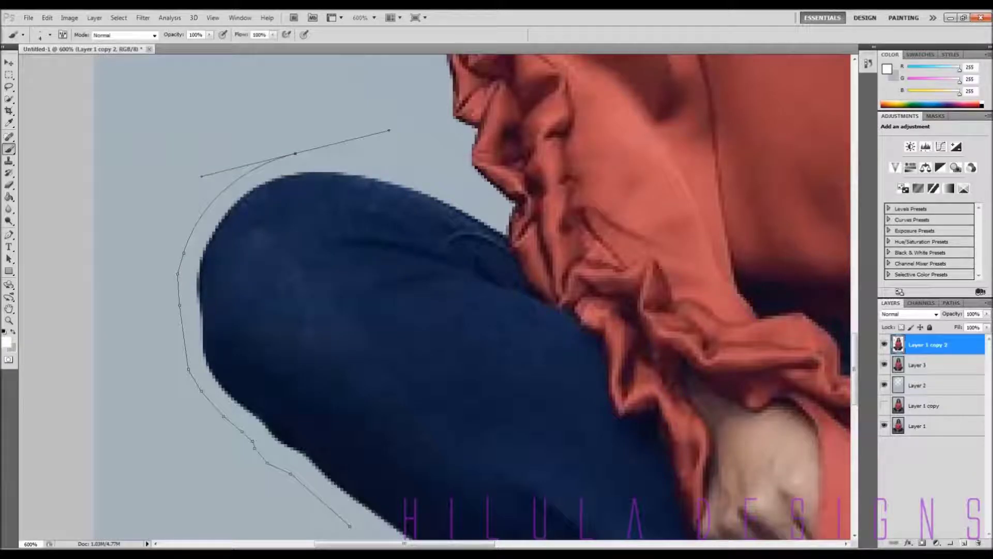
right_click(187, 372)
key("Escape")
- Stroke the knee path with the white Brush and delete the path
key("p")
right_click(166, 399)
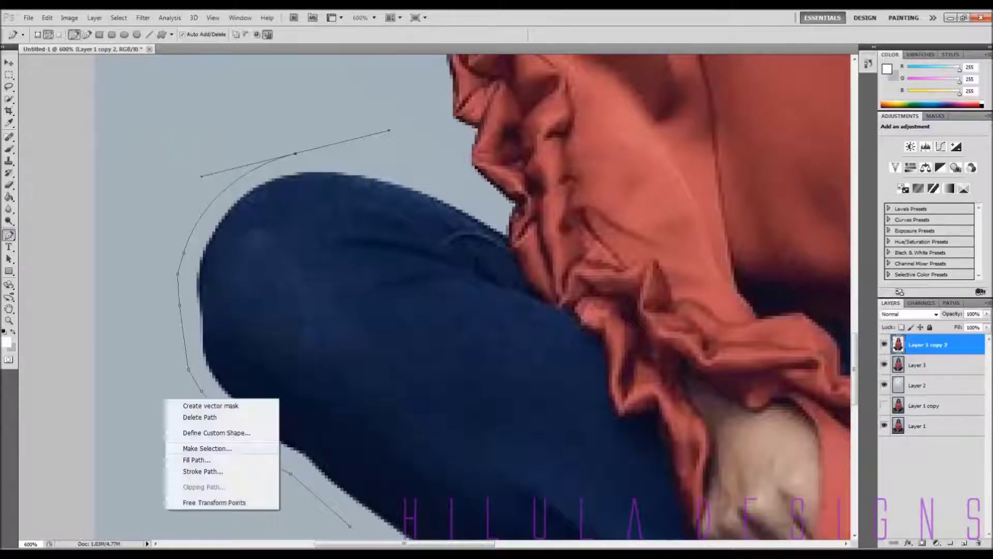
left_click(202, 472)
left_click(528, 196)
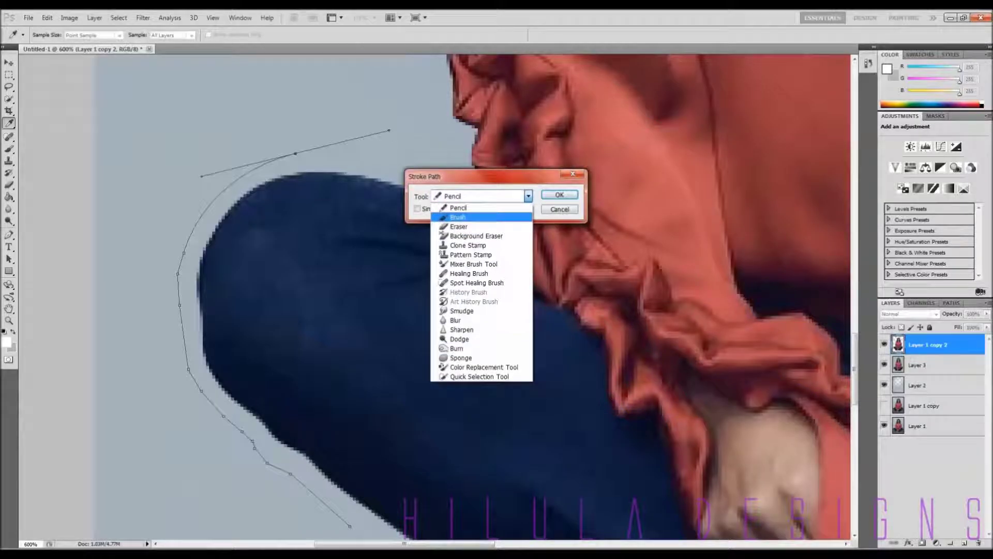
left_click(458, 217)
left_click(560, 194)
right_click(195, 192)
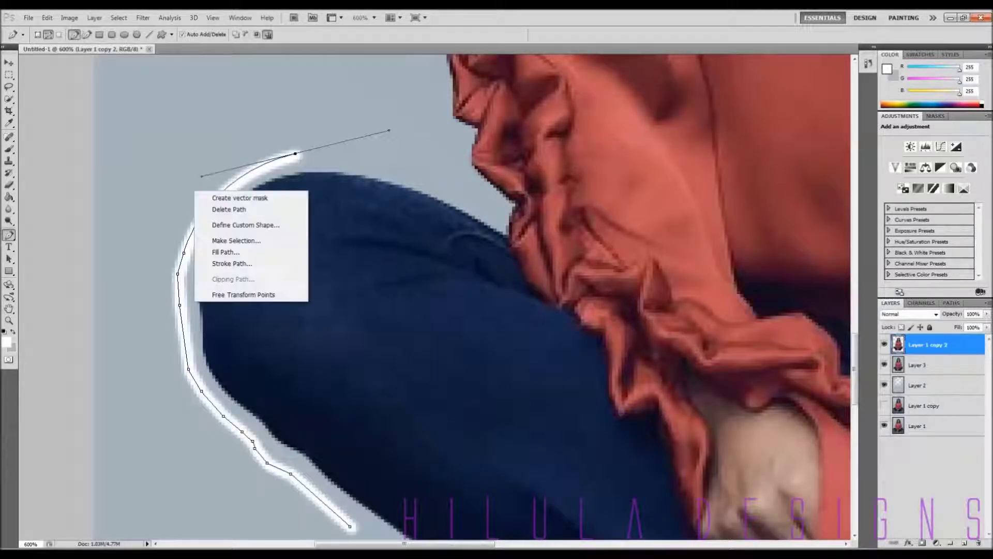
left_click(228, 209)
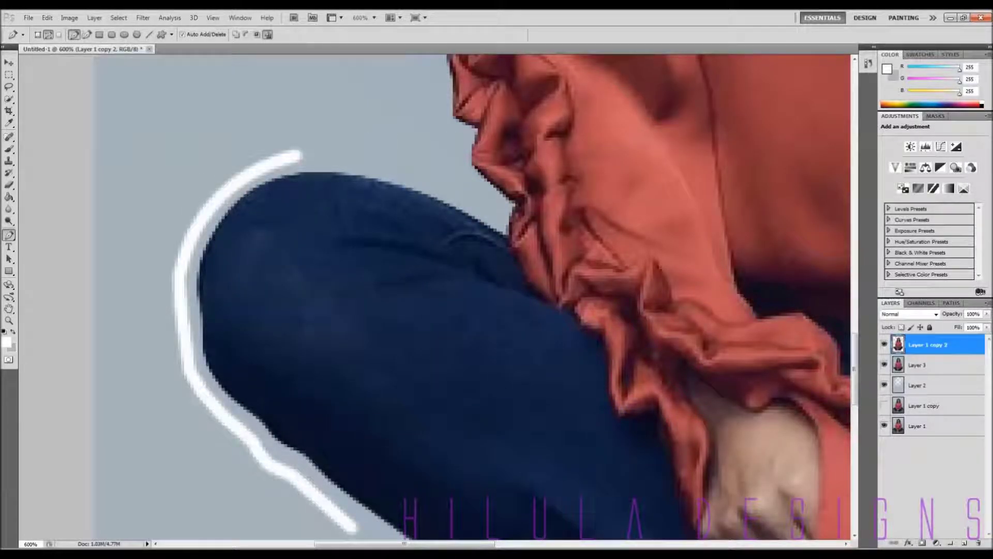
- Set the Eraser to a soft brush with 1% hardness and a size of 197 px
key("e")
scroll(438, 298, "down", 7)
right_click(332, 417)
double_click(425, 448)
type("1")
left_click_drag(347, 437, 415, 437)
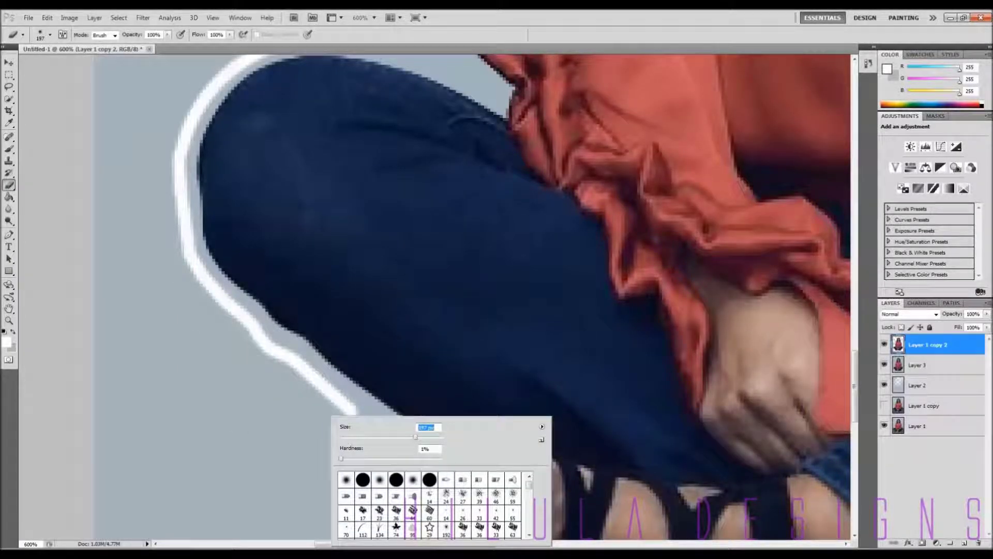
- Undo the path deletion and the white stroke around the knee
double_click(9, 320)
key("ctrl+h")
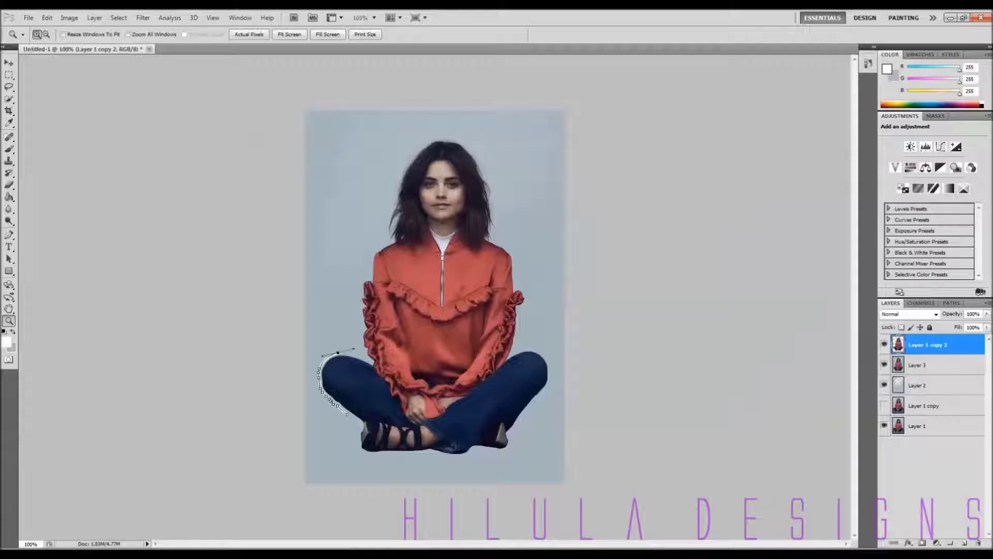
key("ctrl+z")
- Reduce the brush tip's spacing to 2% in the Brush tool's tip shape settings
key("b")
right_click(417, 330)
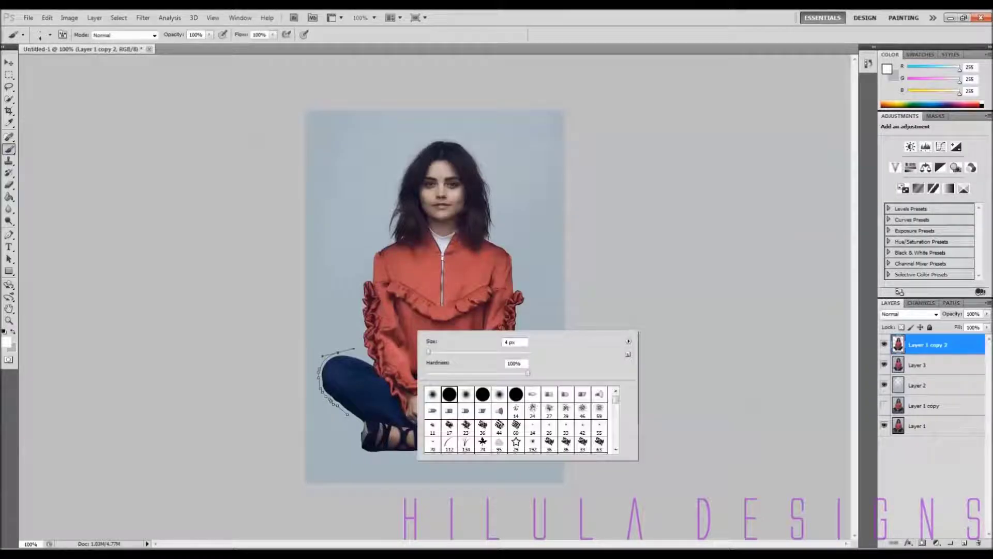
left_click(240, 18)
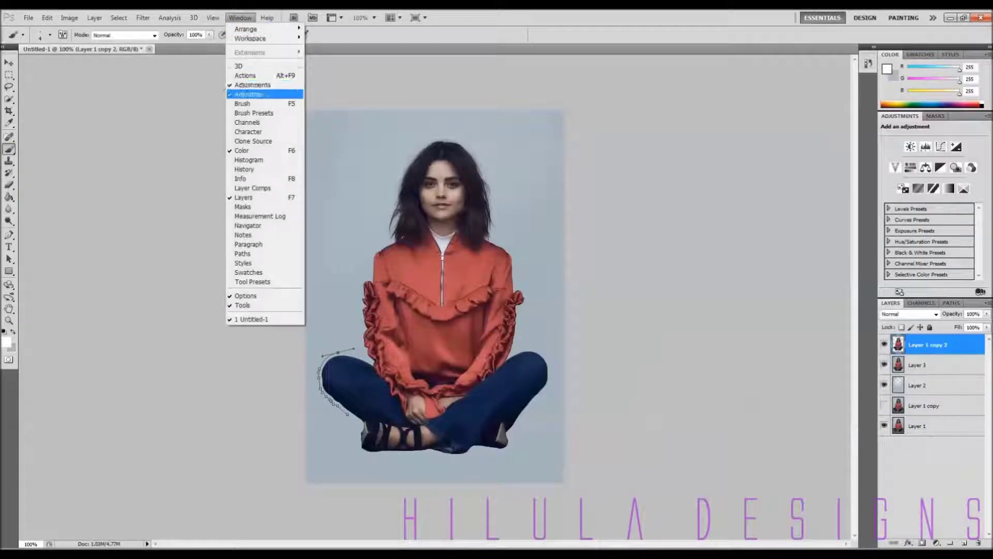
left_click(253, 104)
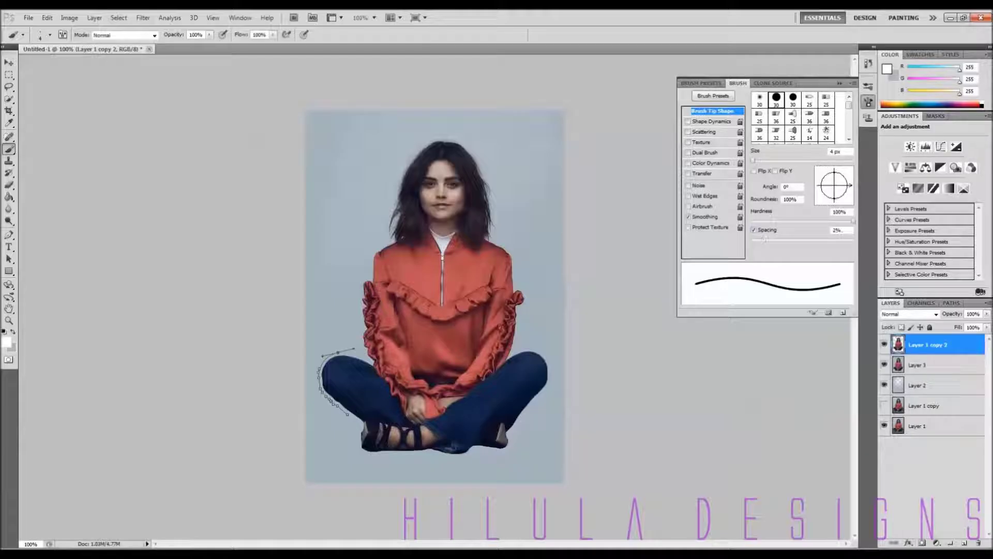
mouse_move(765, 240)
left_mouse_down()
mouse_move(853, 240)
mouse_move(754, 239)
left_mouse_up()
- Stroke the knee path with the white Brush without simulated pressure, delete the path, and close the brush settings
key("p")
right_click(316, 371)
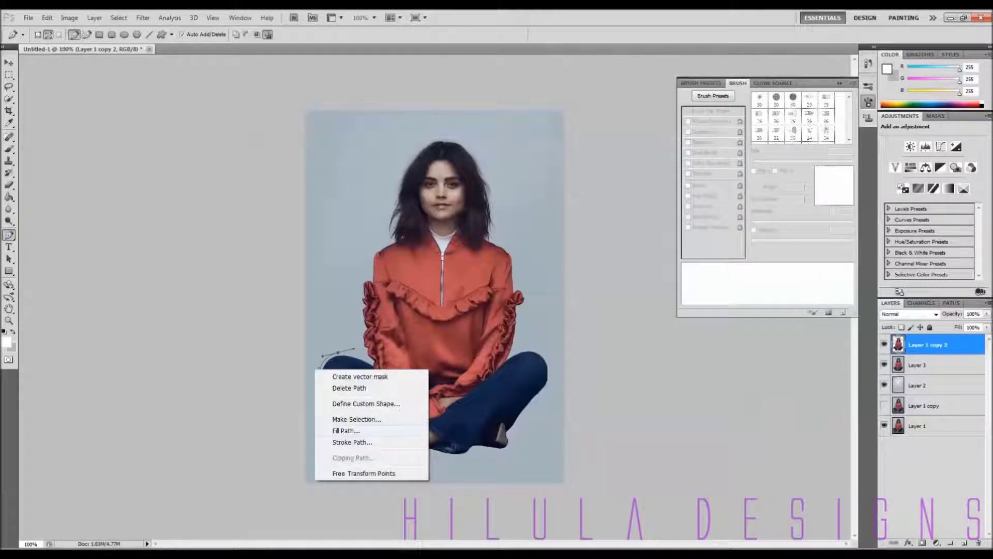
left_click(351, 442)
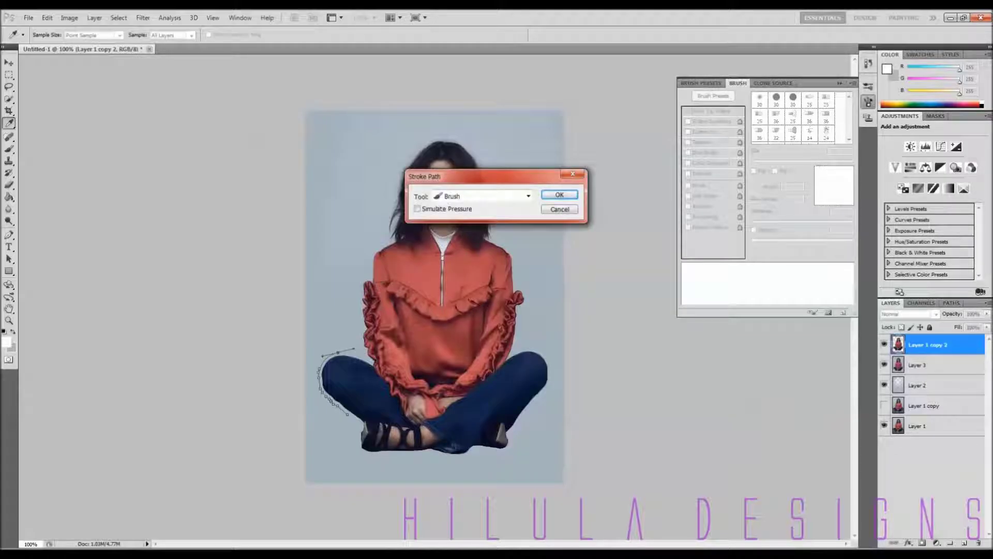
left_click(560, 195)
right_click(362, 412)
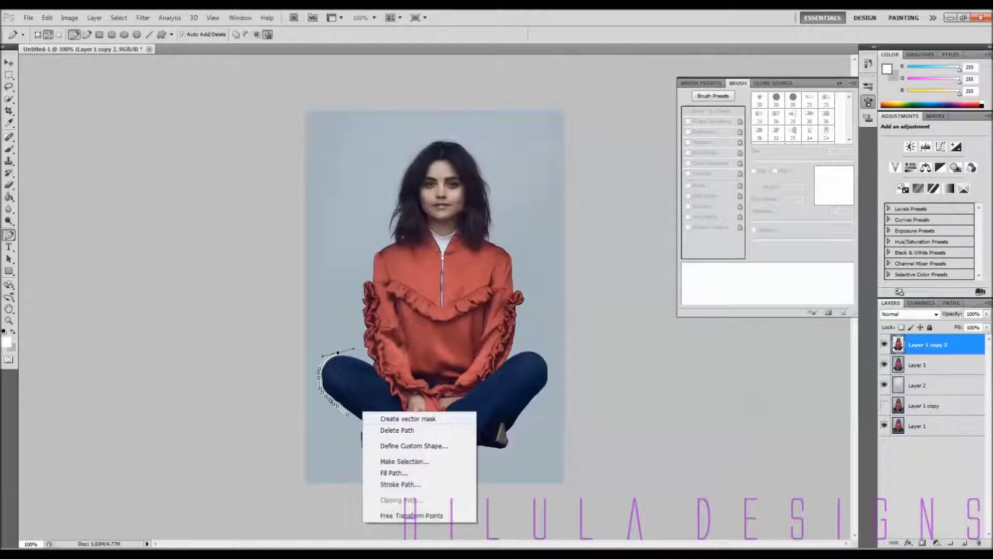
left_click(397, 430)
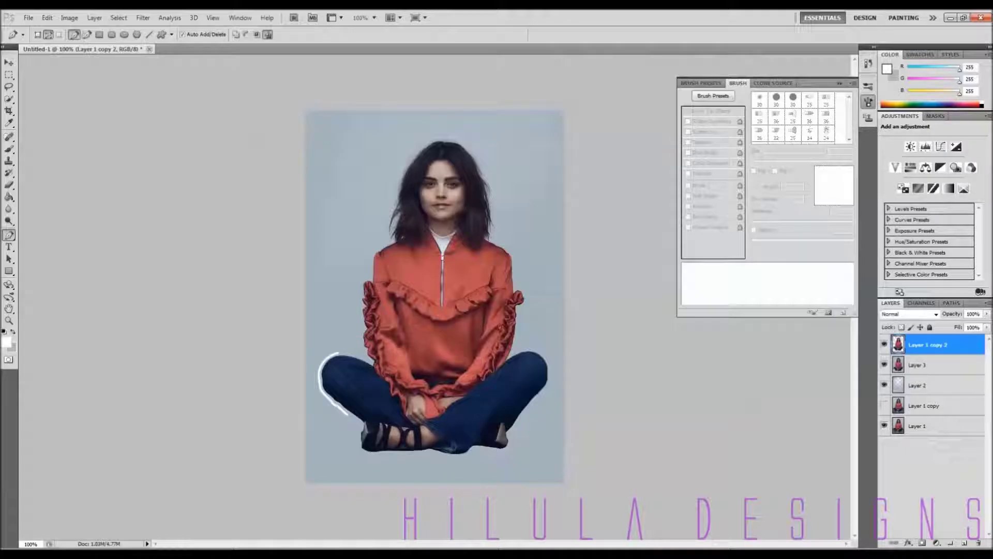
key("F5")
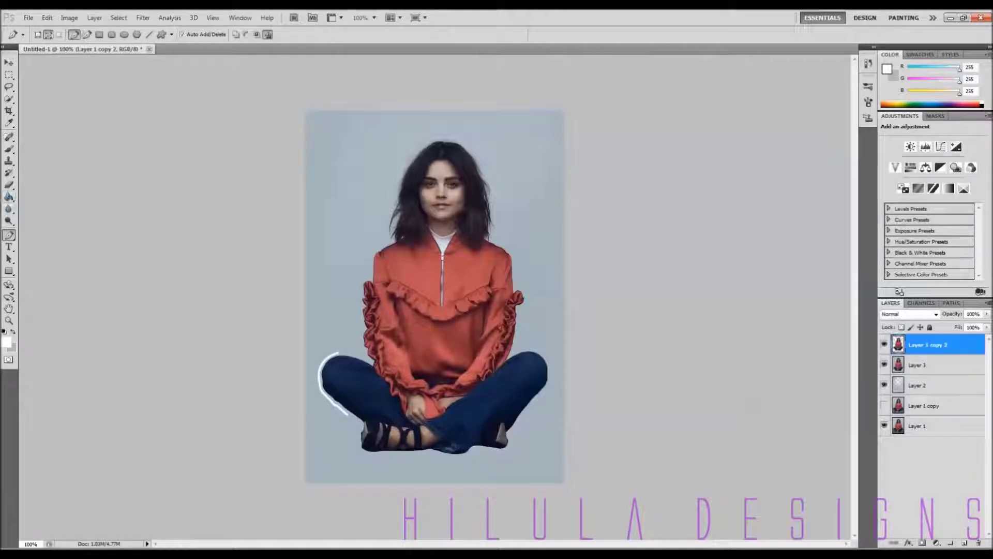
- Fade both ends of the white knee outline with the soft Eraser
key("b")
left_click(337, 341)
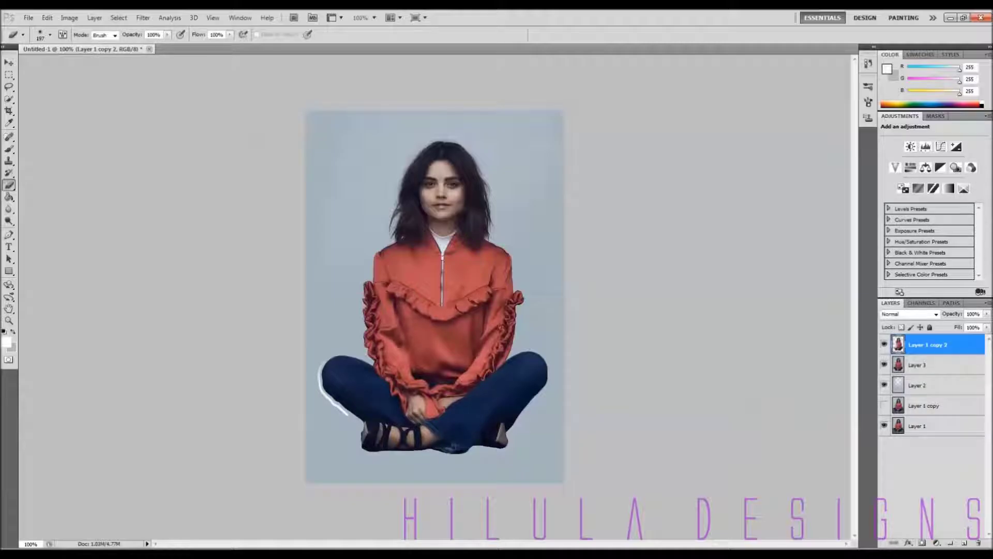
left_click(357, 430)
key("z")
left_click(269, 397)
left_click(269, 397)
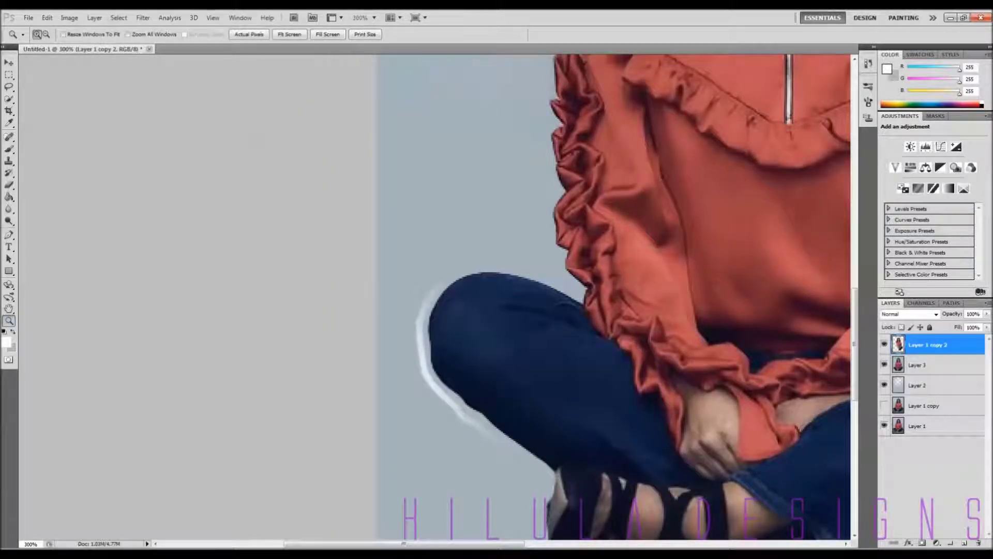
- Try to outline the shoulder opposite the outlined knee with a Pen path and stroke it with the white Brush
key("ctrl+1")
left_click(520, 267)
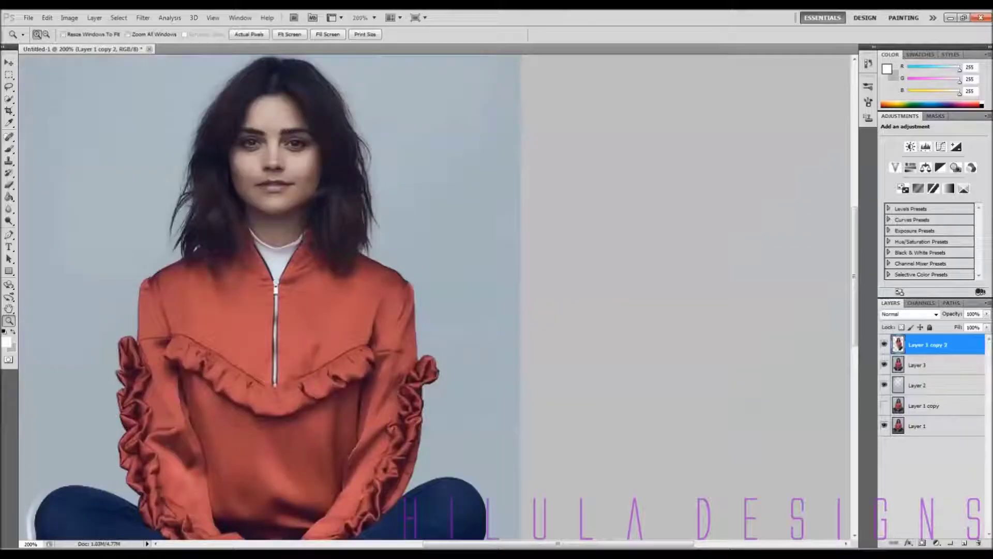
left_click(450, 288)
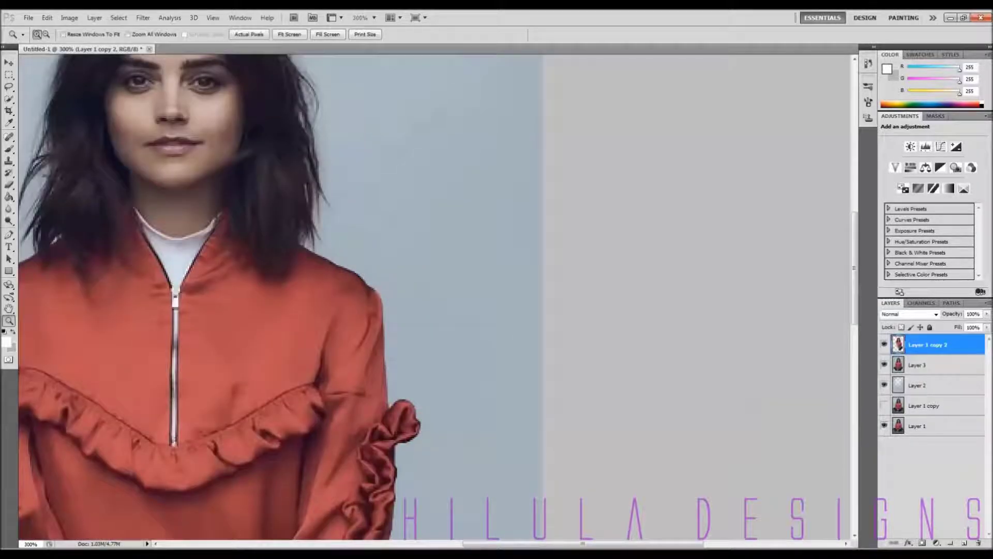
key("p")
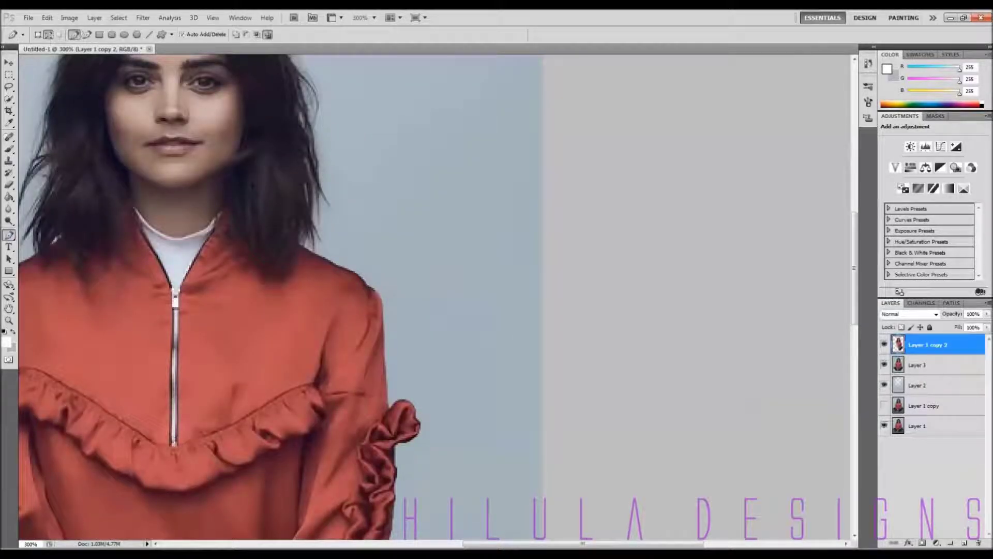
left_click(9, 321)
left_click(440, 300)
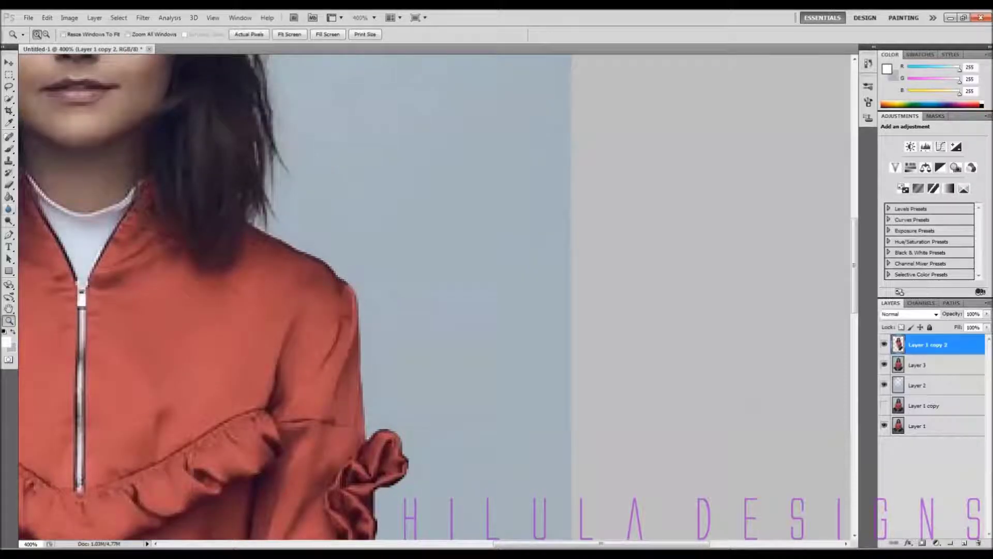
key("p")
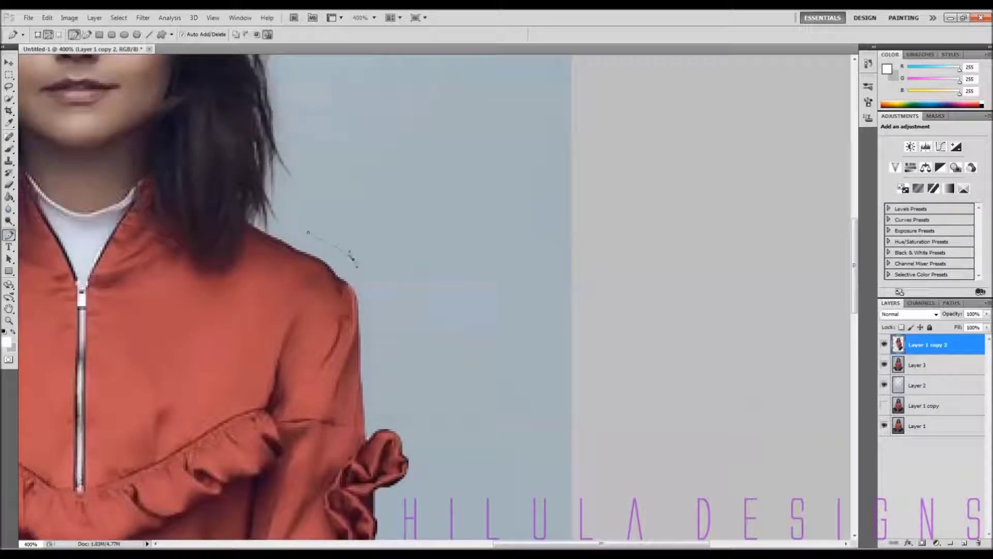
left_click_drag(353, 258, 375, 292)
scroll(375, 291, "up", 1)
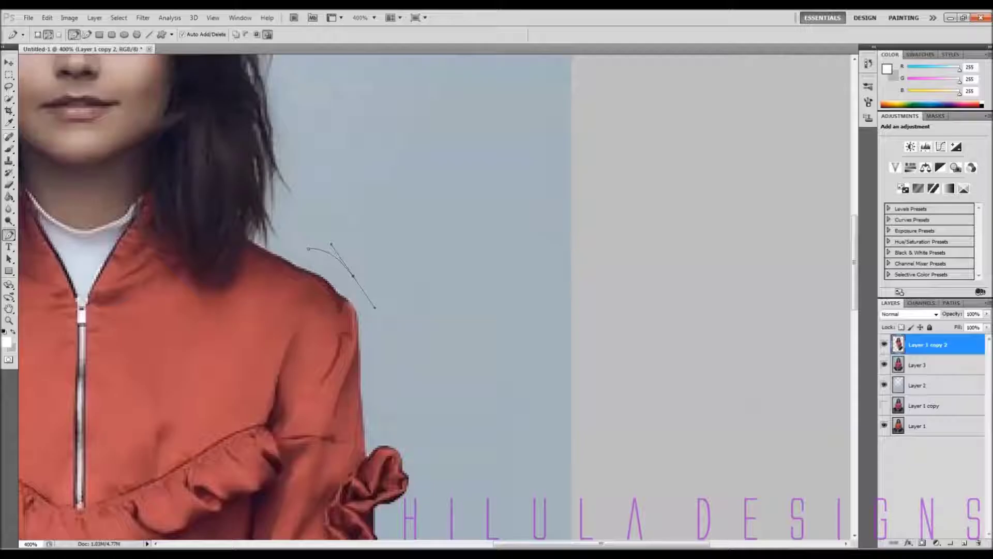
scroll(376, 308, "down", 4)
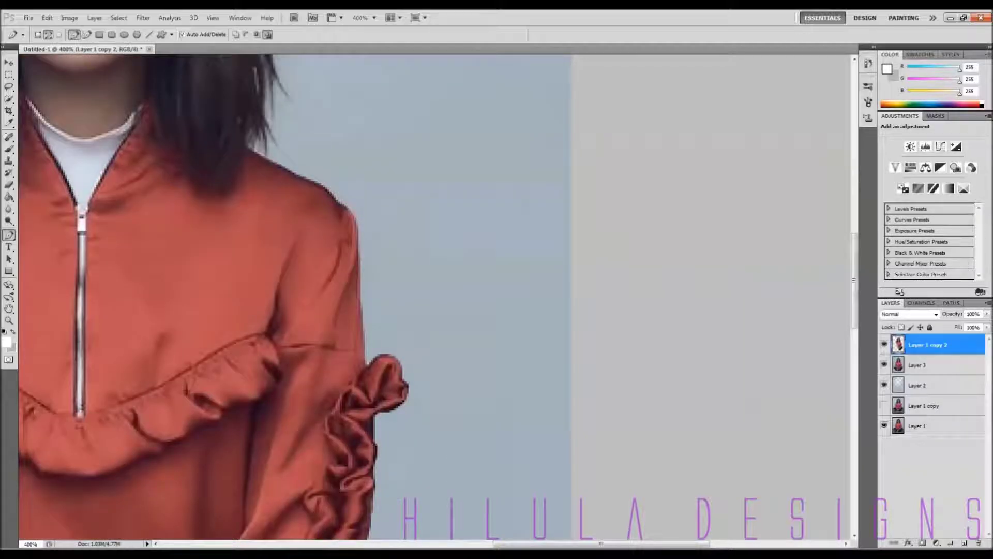
left_click(371, 217)
left_click(375, 314)
right_click(373, 262)
left_click(455, 330)
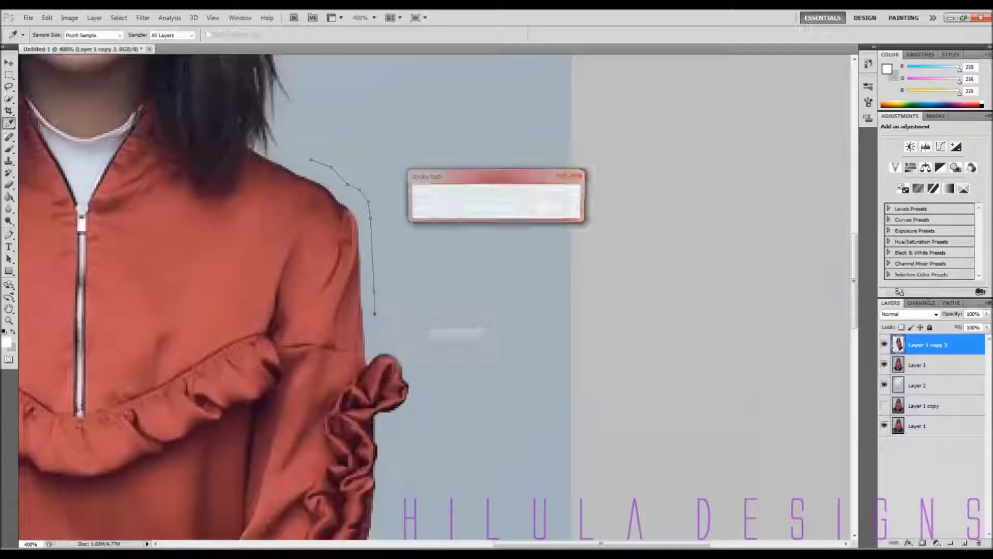
key("Return")
- Undo the white shoulder stroke and the path points drawn for it
left_click_drag(854, 280, 854, 321)
mouse_move(601, 544)
left_mouse_down()
mouse_move(425, 544)
mouse_move(572, 544)
left_mouse_up()
left_click_drag(854, 322, 855, 281)
key("ctrl+z")
key("ctrl+alt+z")
key("ctrl+alt+z")
key("ctrl+alt+z")
key("ctrl+alt+z")
key("ctrl+alt+z")
key("ctrl+alt+z")
key("ctrl+alt+z")
- Draw a new Pen path just outside the same shoulder, following the upper sleeve down to the ruffle
left_click(411, 159)
left_click(445, 167)
left_click(454, 176)
key("ctrl+alt+z")
key("ctrl+alt+z")
left_click(439, 170)
left_click(450, 186)
left_click(480, 250)
left_click(481, 315)
left_click(484, 341)
left_click(501, 346)
left_click(516, 351)
left_click(521, 371)
- Stroke the shoulder path with the white Brush and delete the path
right_click(488, 291)
left_click(523, 366)
left_click(559, 195)
right_click(521, 295)
left_click(557, 312)
- Fade the ends of the white shoulder outline with the soft Eraser
key("e")
left_click(585, 409)
left_click(523, 88)
left_click(528, 98)
- Add a white 69 pt text layer reading "Jenna" over the woman's face
double_click(8, 320)
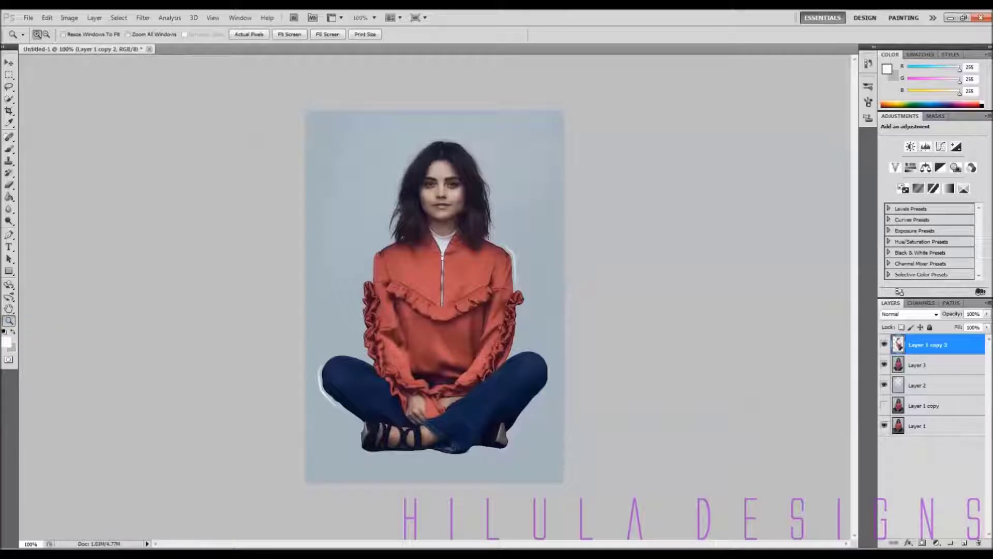
left_click(391, 233)
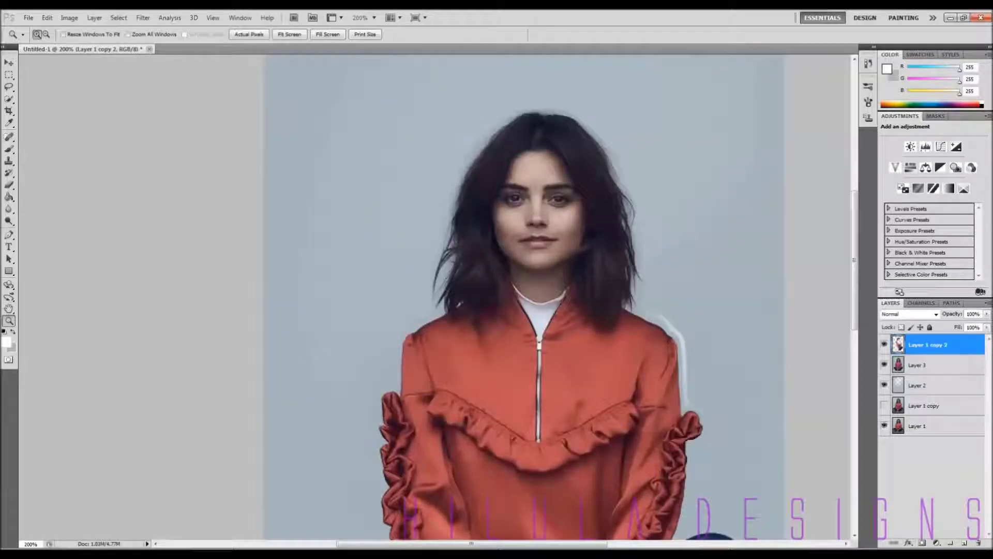
scroll(854, 259, "up", 3)
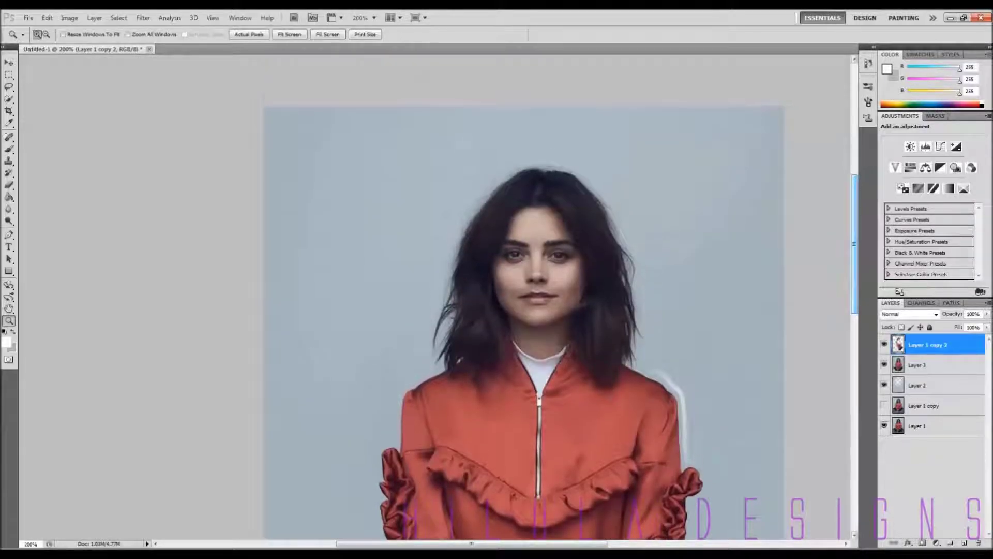
left_click(9, 247)
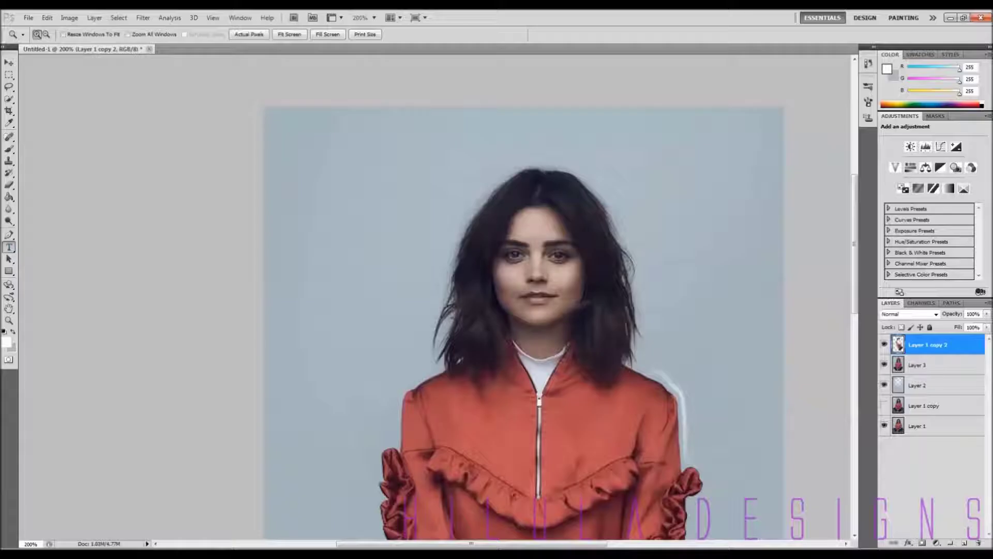
left_click(540, 262)
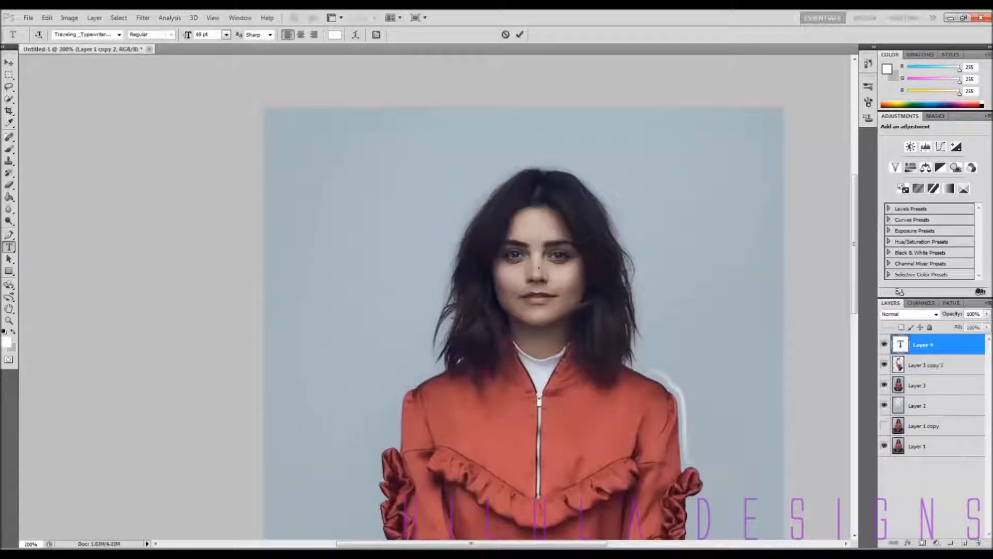
type("Jenna")
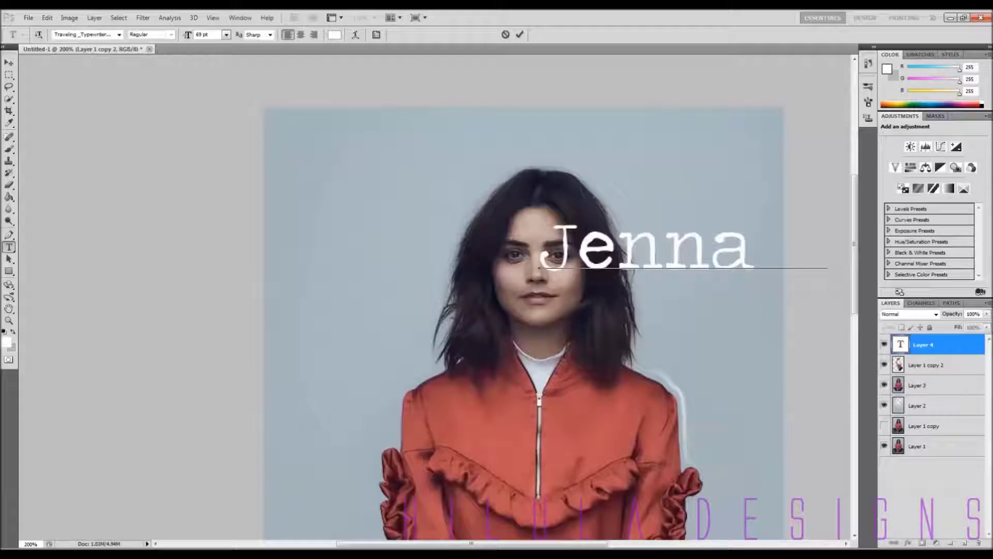
- Move the text to the upper part of the picture and extend it to "Jenna Louise"
scroll(663, 267, "up", 1)
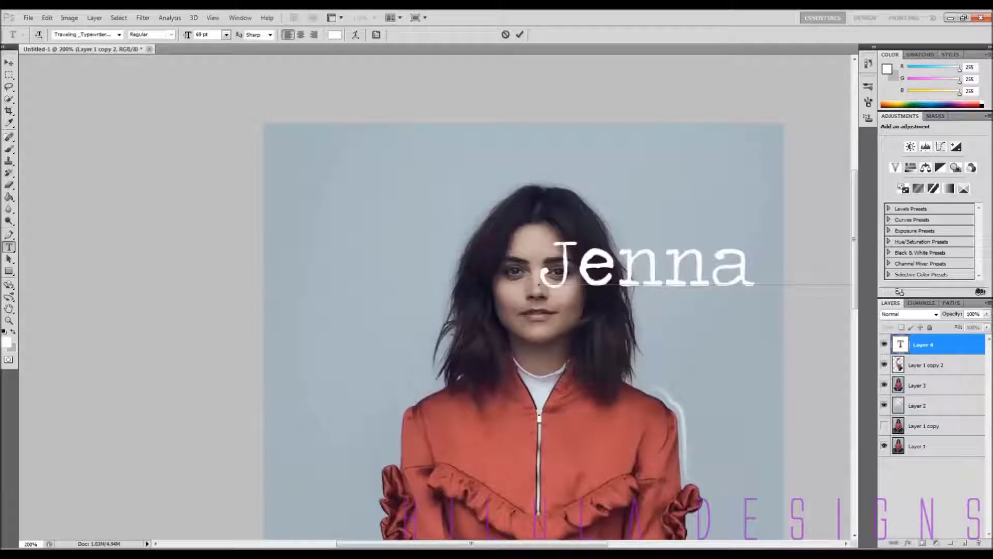
triple_click(663, 266)
left_click(9, 62)
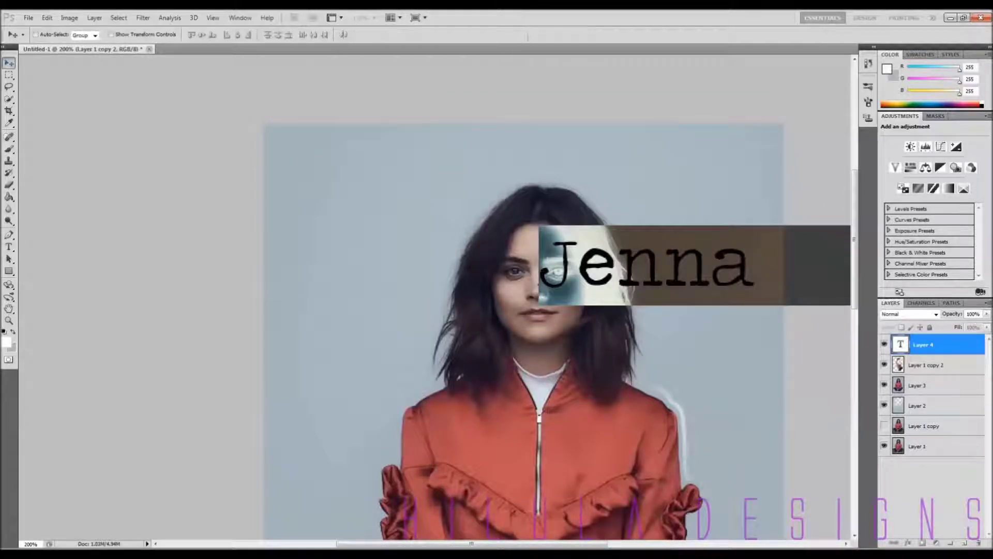
left_click_drag(724, 267, 451, 189)
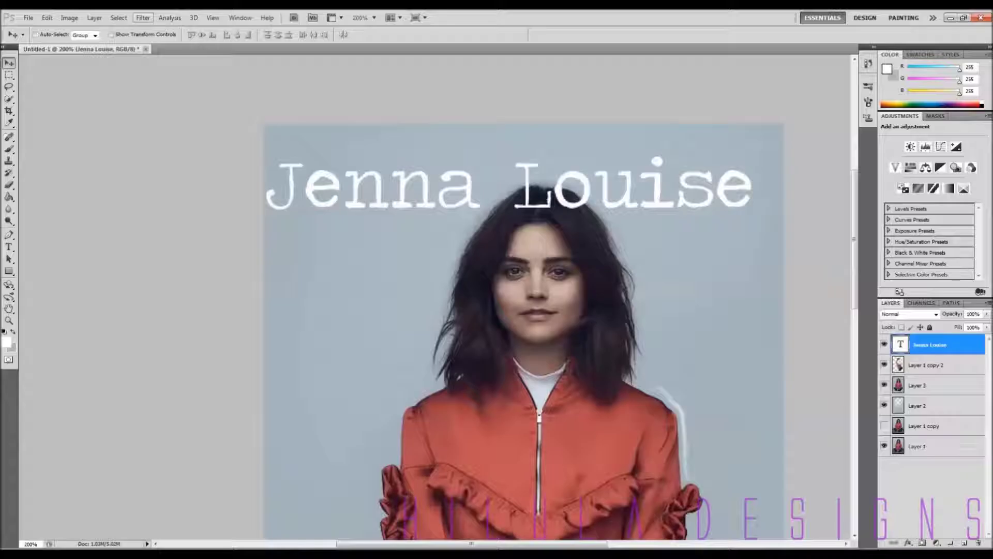
left_click(143, 18)
- Change the whole title's font to Gobold Thin Light and its size to 98 pt
left_click(9, 248)
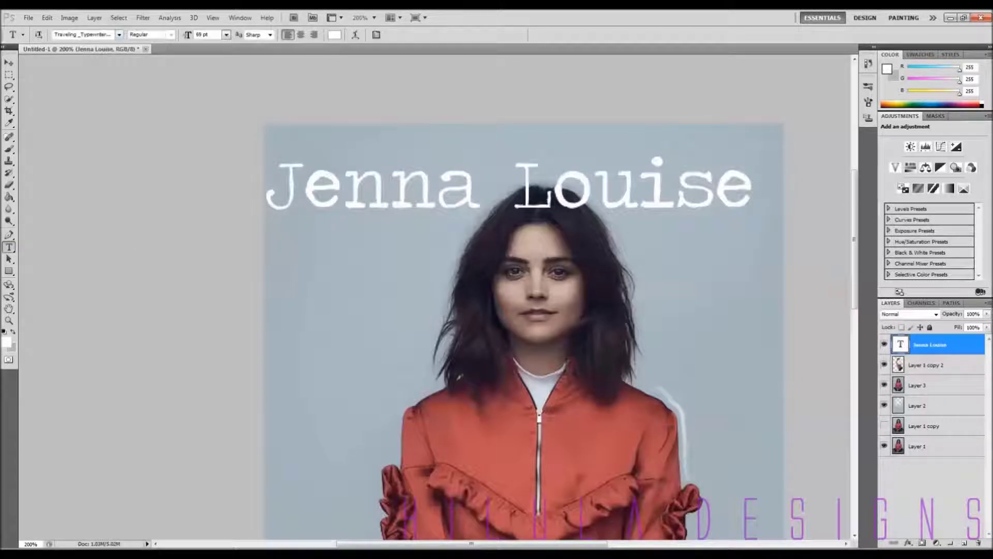
left_click(119, 35)
double_click(343, 185)
double_click(343, 187)
triple_click(343, 186)
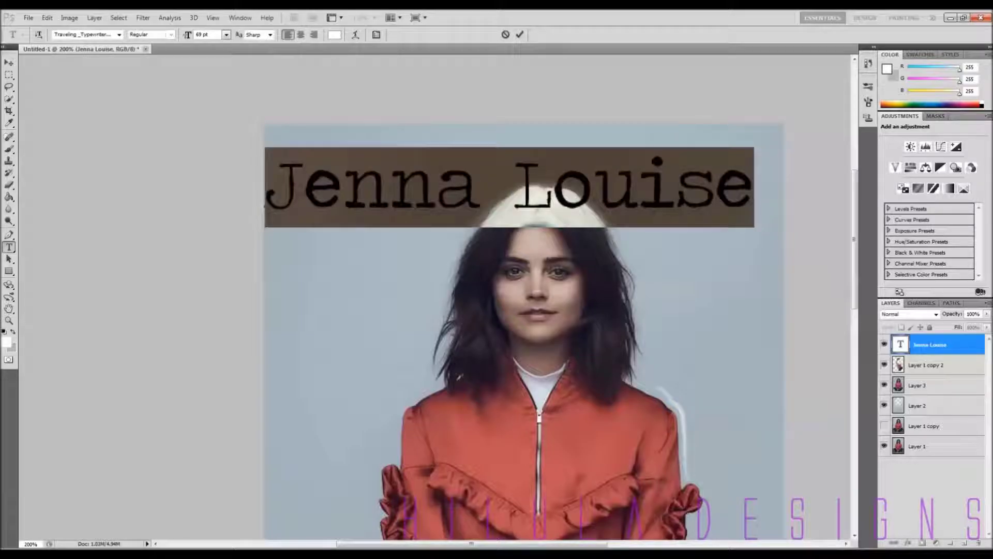
left_click(119, 34)
scroll(155, 228, "up", 20)
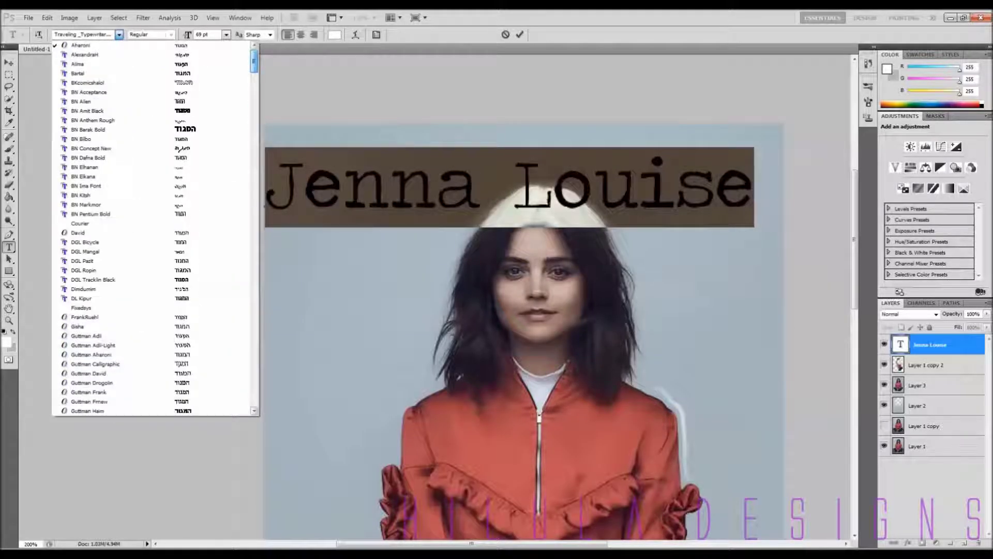
scroll(155, 228, "down", 15)
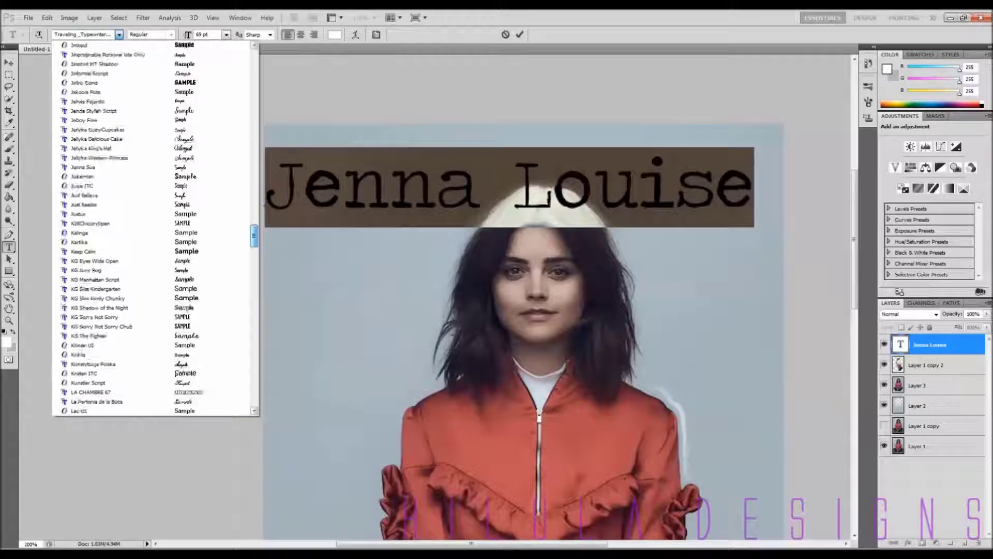
scroll(155, 227, "up", 14)
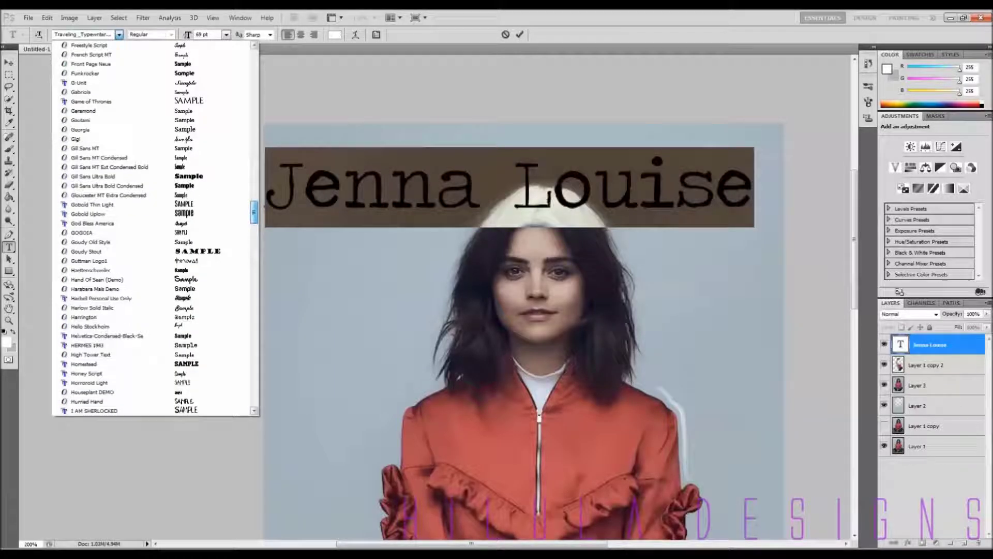
left_click(88, 204)
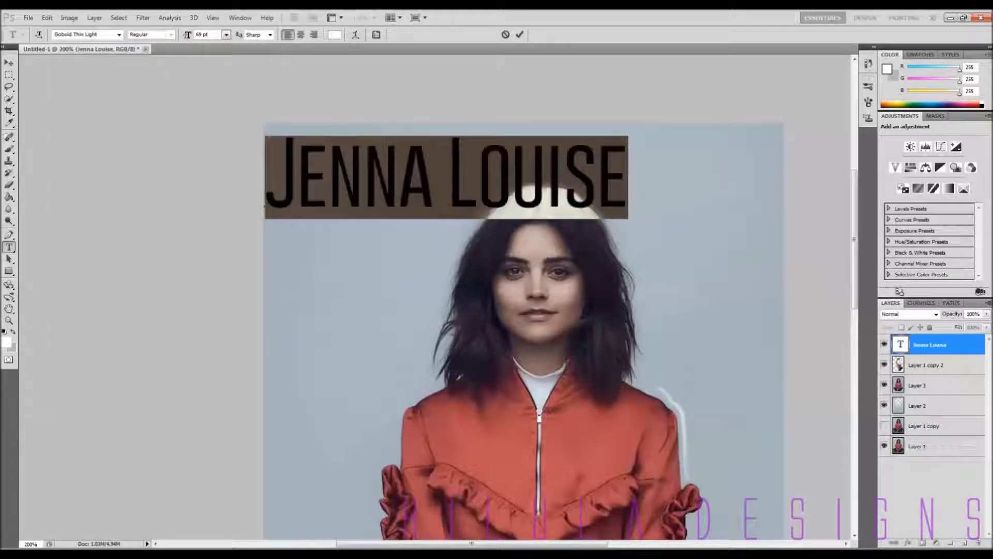
left_click_drag(187, 35, 203, 35)
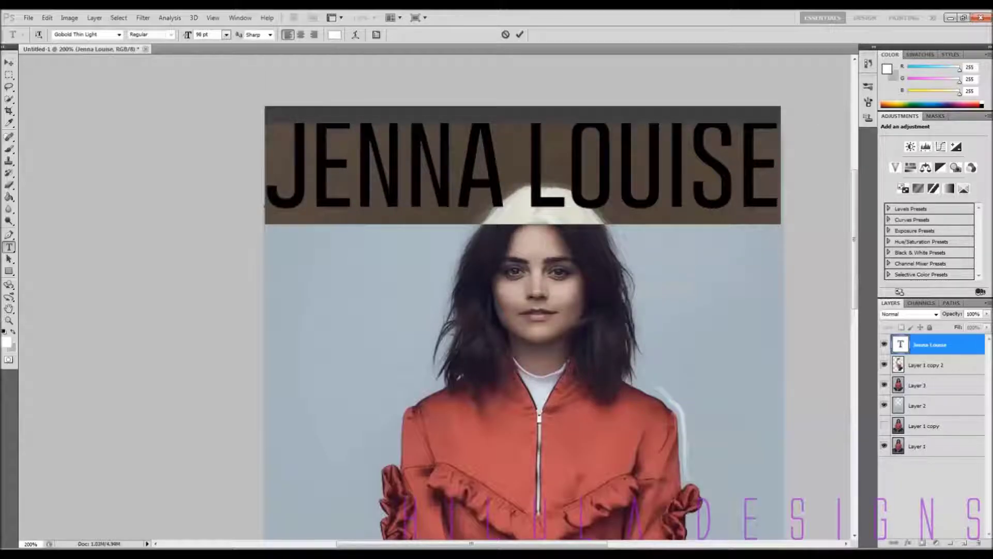
- Position the title just inside the picture's upper edge and centre it horizontally on the canvas
left_click(9, 62)
left_click_drag(539, 171, 541, 194)
key("shift+Up")
key("Up")
key("Up")
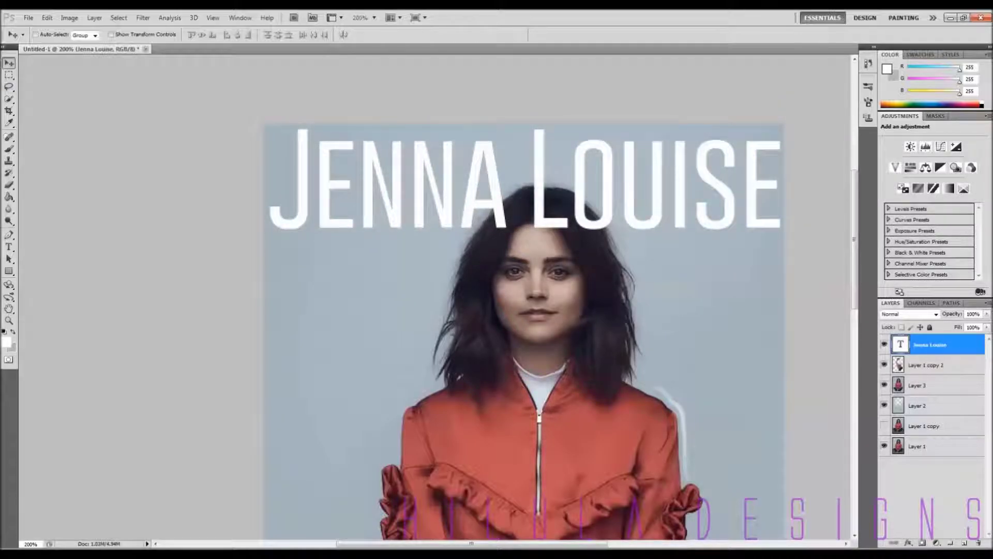
key("ctrl+a")
left_click(238, 35)
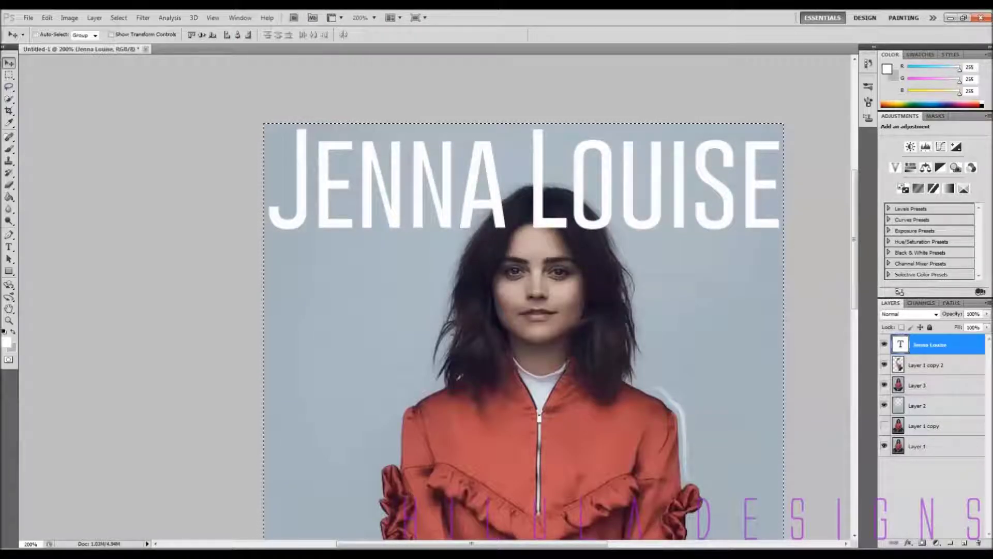
key("ctrl+d")
- Lower the title layer's fill to 27% so the hair shows through the letters
key("z")
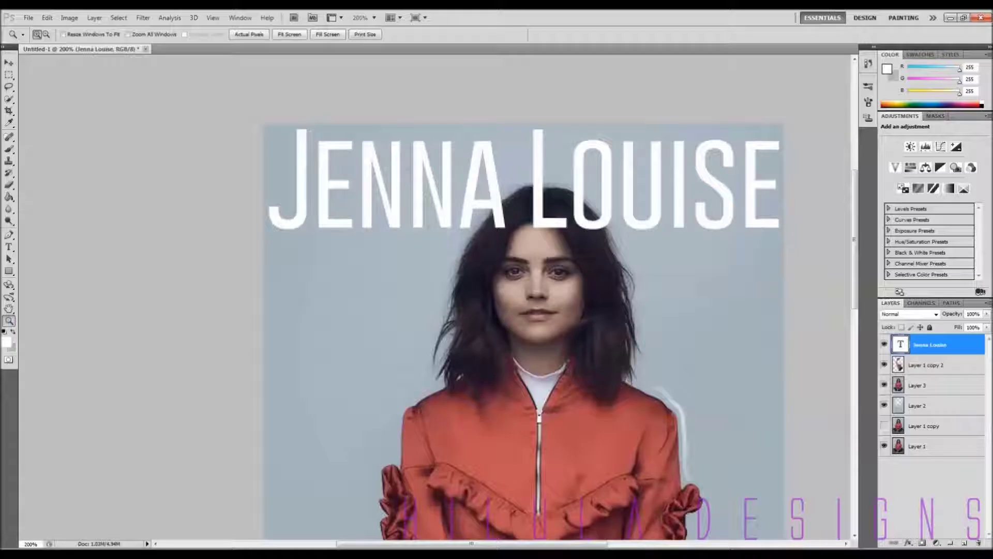
left_click(482, 260)
left_click(469, 272)
left_click(418, 279)
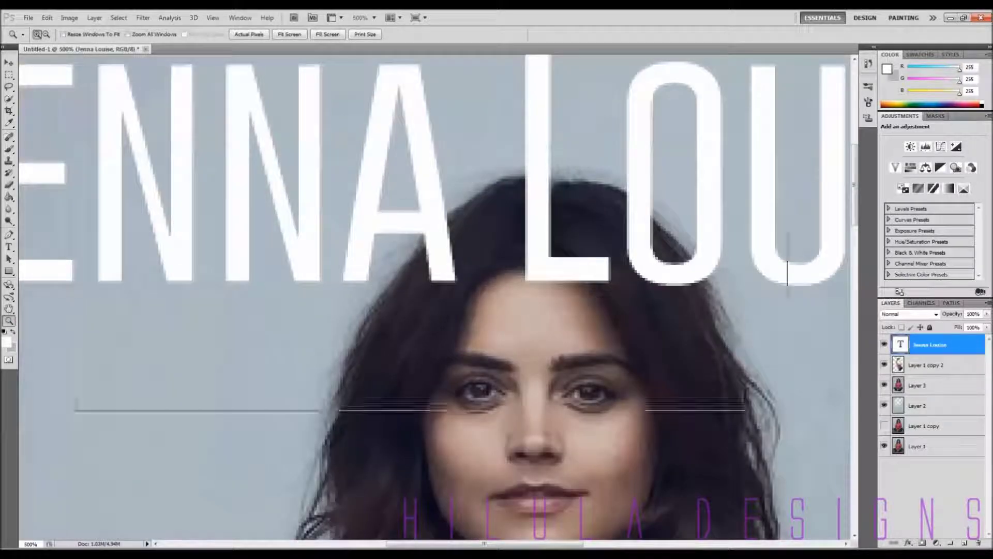
left_click(439, 281)
left_click(440, 286)
left_click(440, 280)
left_click(440, 278)
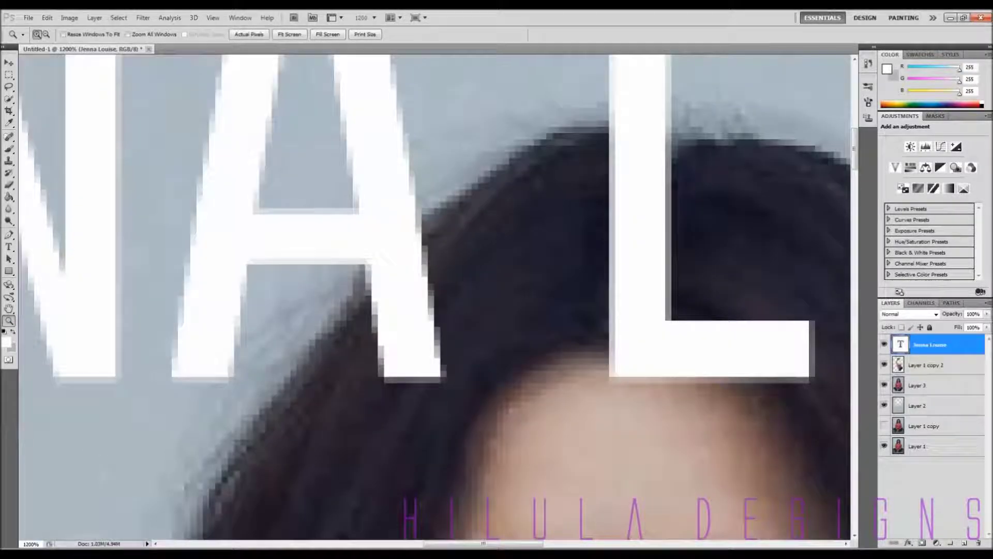
left_click(987, 327)
left_click_drag(987, 337, 949, 337)
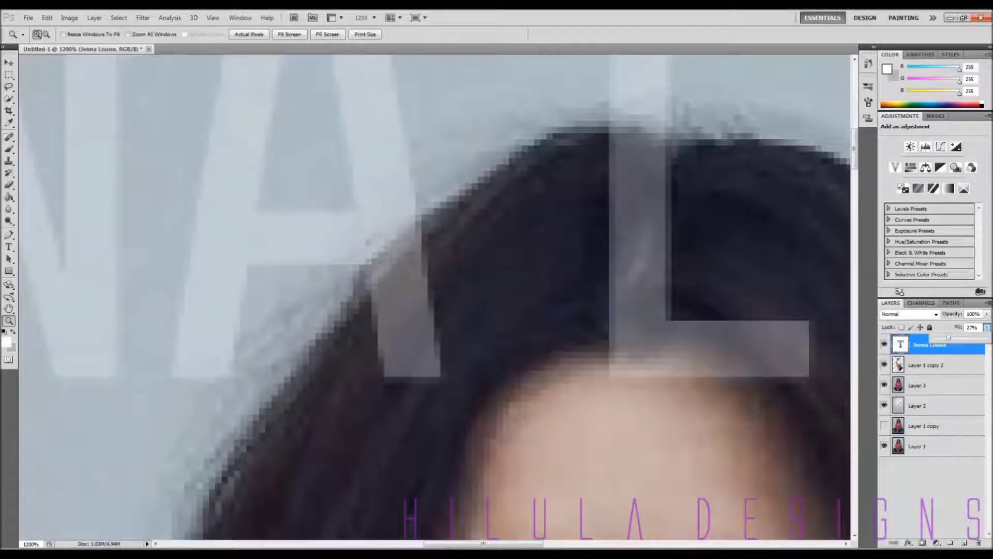
- Duplicate the title text layer and make the original the active layer
left_click(947, 349)
right_click(948, 349)
left_click(913, 145)
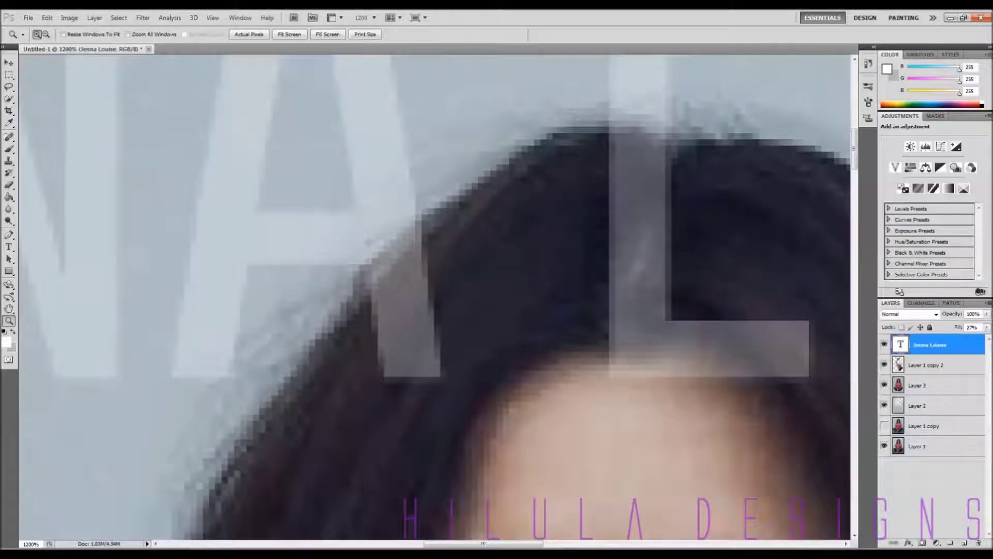
key("ctrl+j")
key("alt+bracketleft")
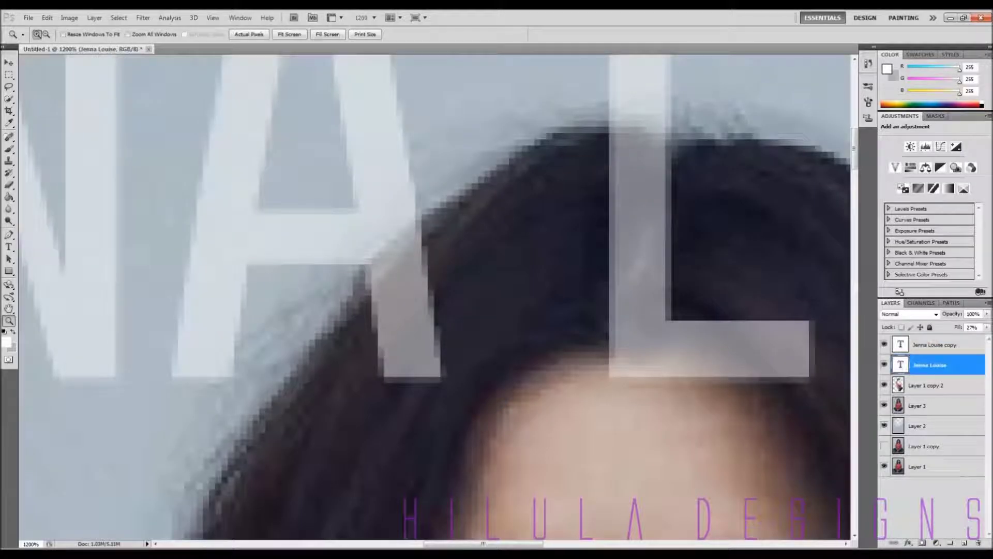
- Hide the original title layer and rasterize its copy, with the Polygonal Lasso ready for cutting
right_click(8, 87)
left_click(49, 97)
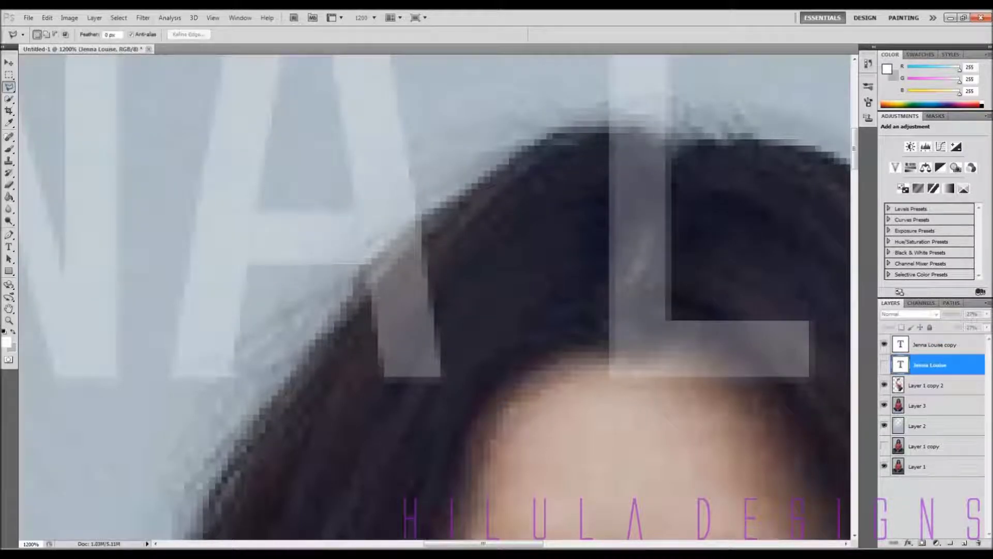
right_click(935, 346)
key("Escape")
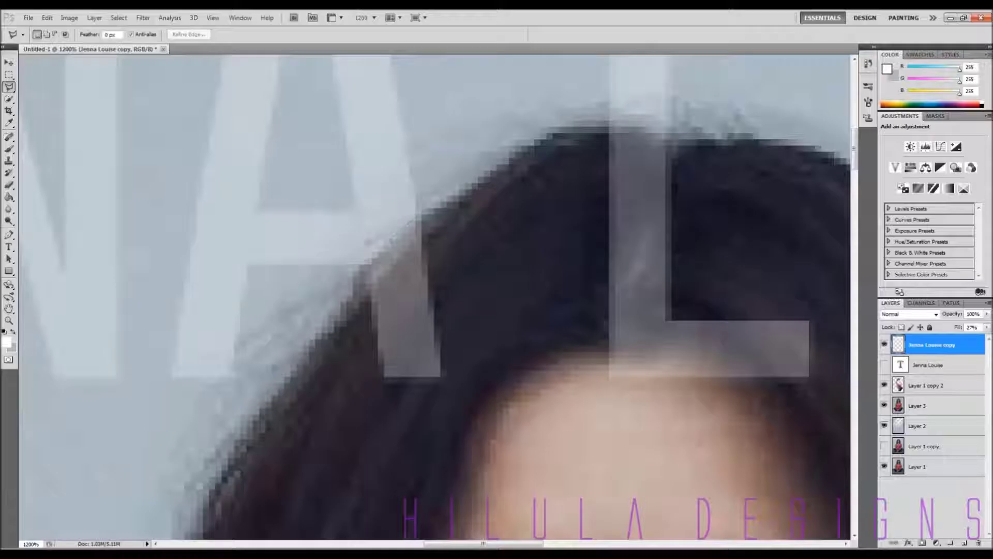
- Select the part of the letter A overlapping the hair with the Polygonal Lasso and delete it from the rasterized title
left_click(459, 197)
left_click(529, 336)
left_click(547, 388)
left_click(400, 497)
left_click(339, 334)
key("Delete")
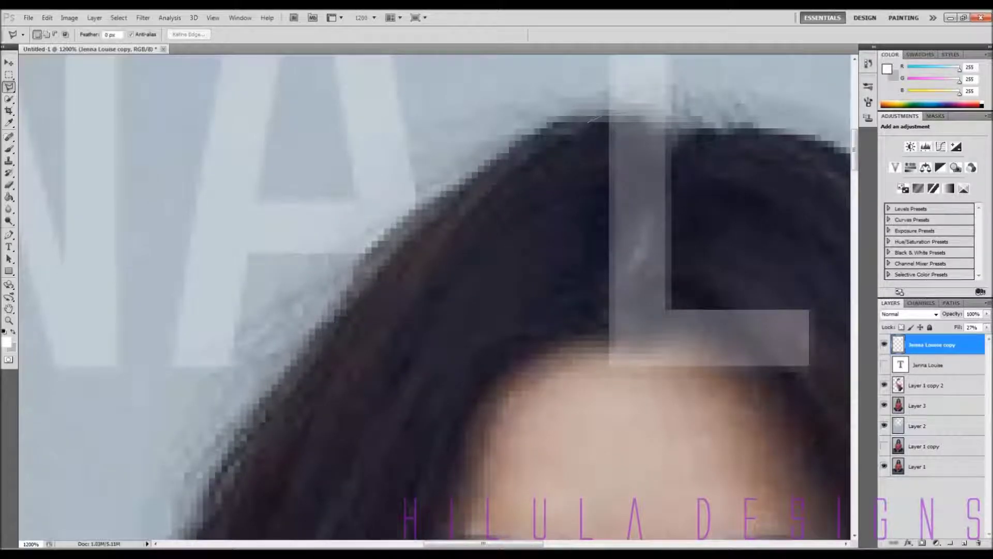
- Outline the part of the letter L overlapping the hair and forehead with the Polygonal Lasso and delete it
left_click(672, 127)
left_click(701, 220)
left_click(830, 282)
left_click(823, 400)
left_click(506, 391)
left_click(523, 227)
left_click(587, 122)
key("Delete")
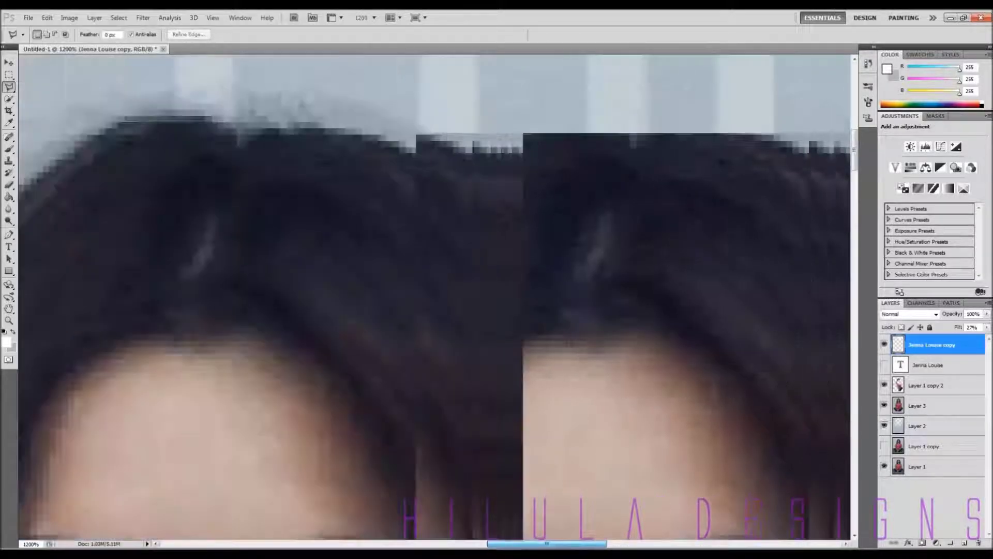
- Delete the part of the letter O overlapping the hair from the rasterized title and clear the selection
left_click(284, 155)
left_click(439, 314)
left_click(478, 413)
left_click(160, 381)
left_click(202, 207)
key("Delete")
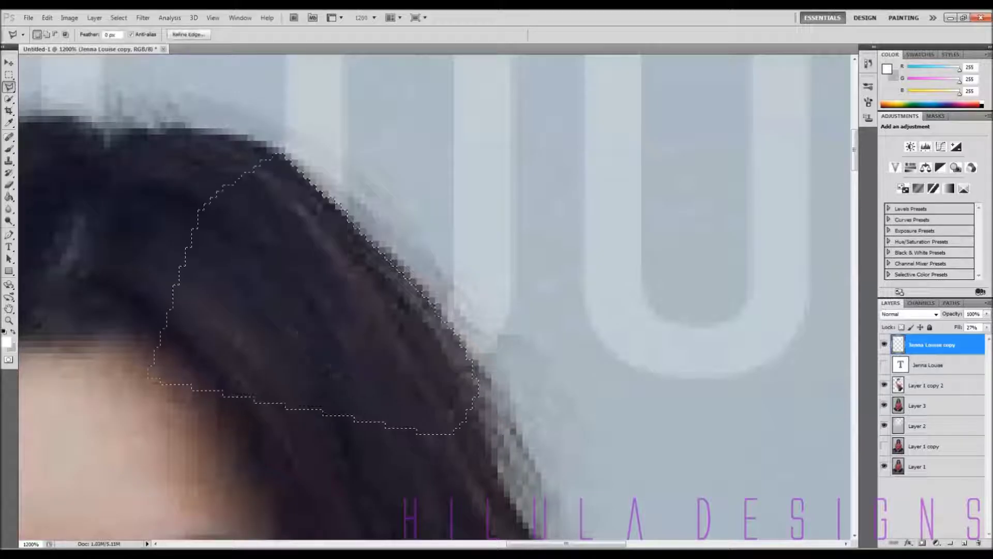
key("ctrl+d")
- Return to the full poster view and set the rasterized title layer's fill to 100%
double_click(9, 321)
left_click(987, 328)
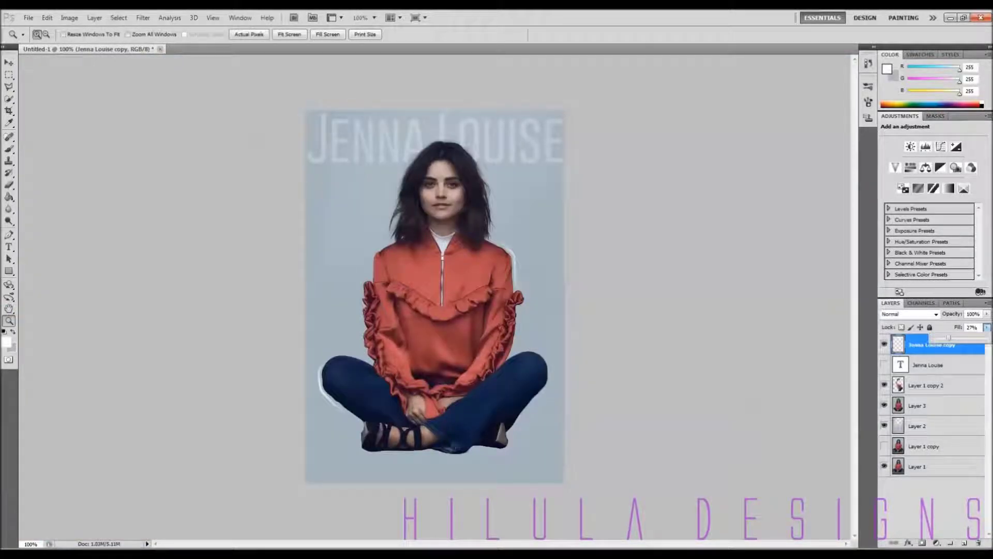
left_click_drag(948, 338, 987, 338)
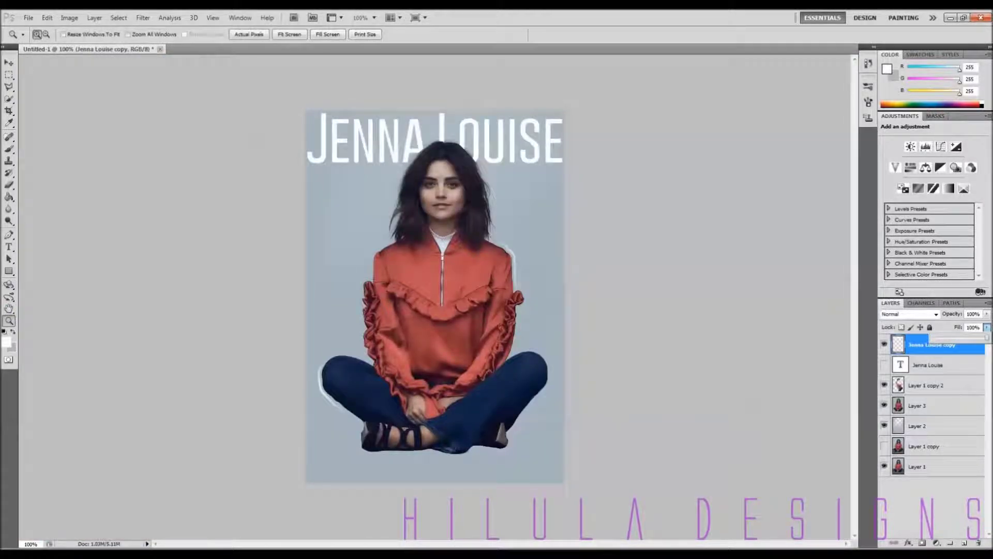
- Add a white "COLEMAN" text line in the same font and place it along the poster's lower edge
key("t")
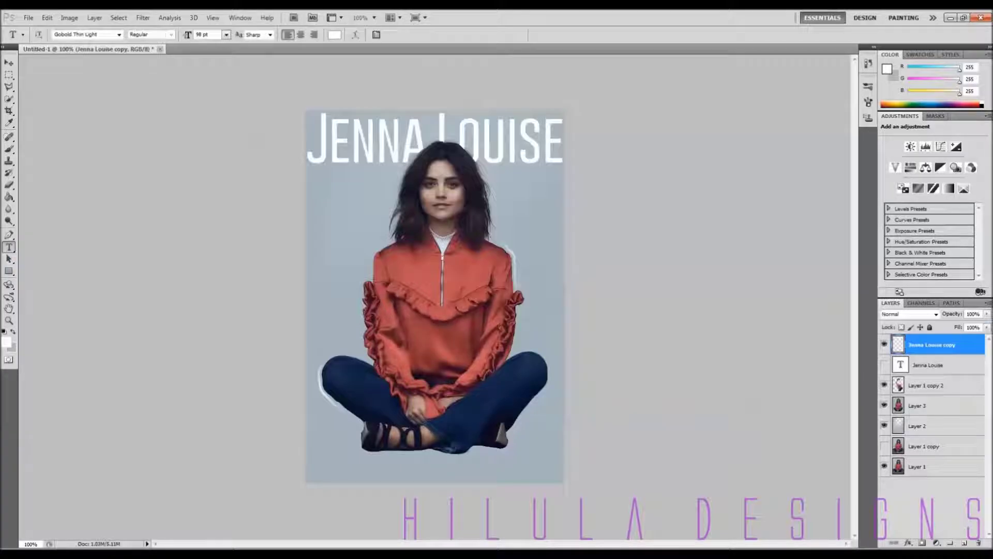
left_click(428, 459)
type("CO")
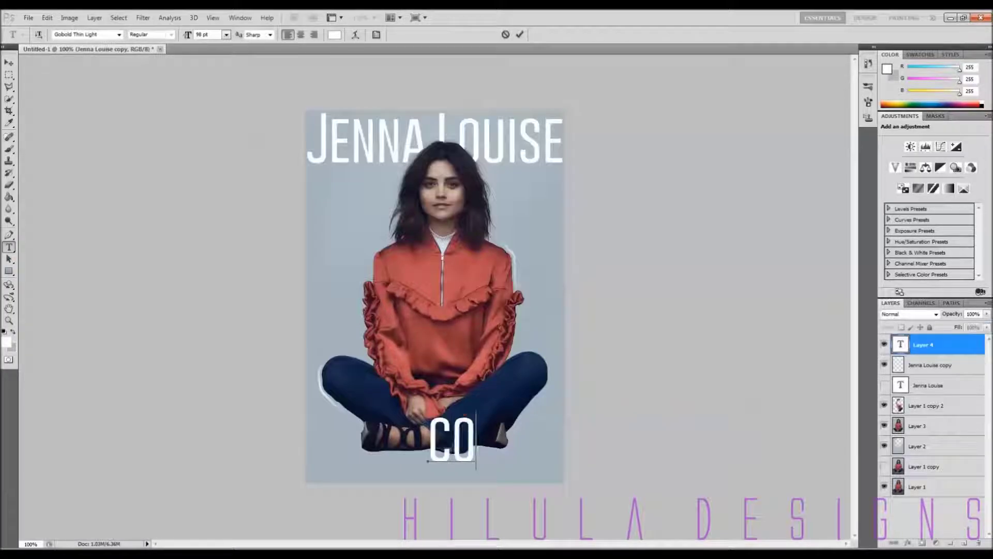
type("LEMA")
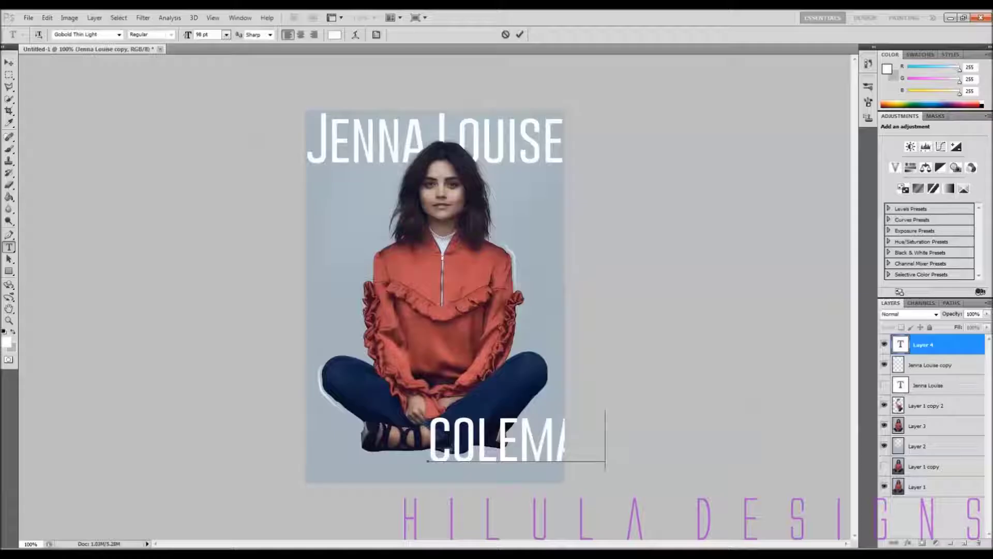
key("ctrl+a")
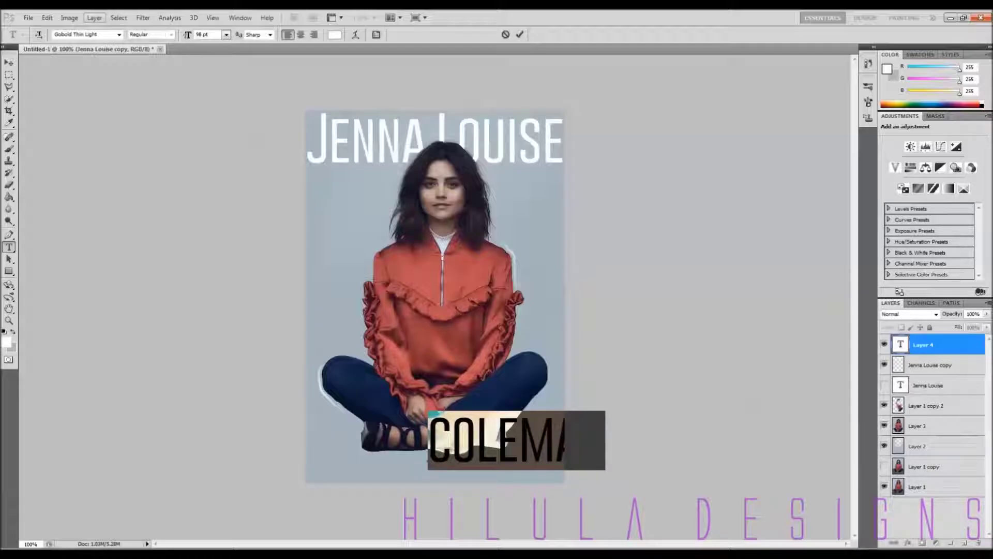
left_click(9, 63)
left_click_drag(497, 439, 375, 455)
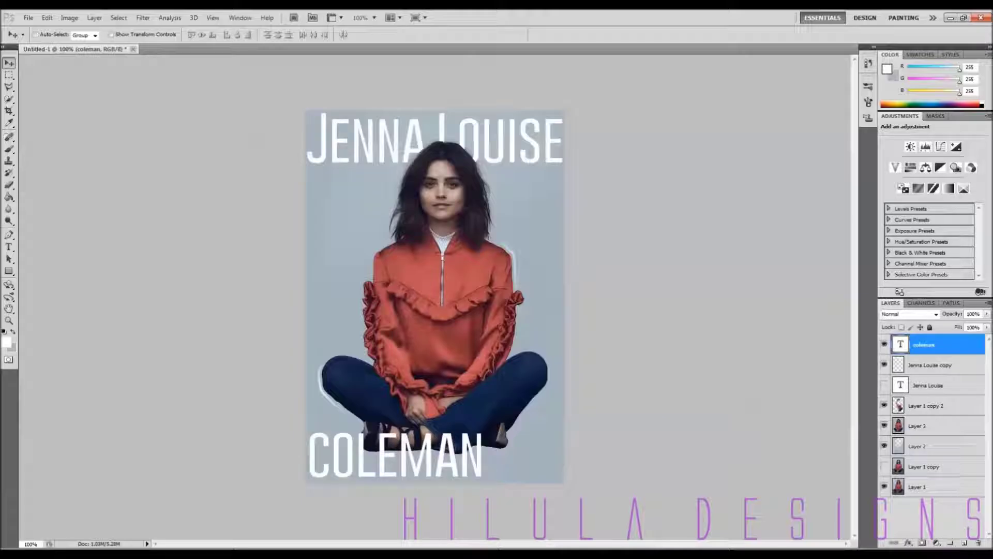
key("t")
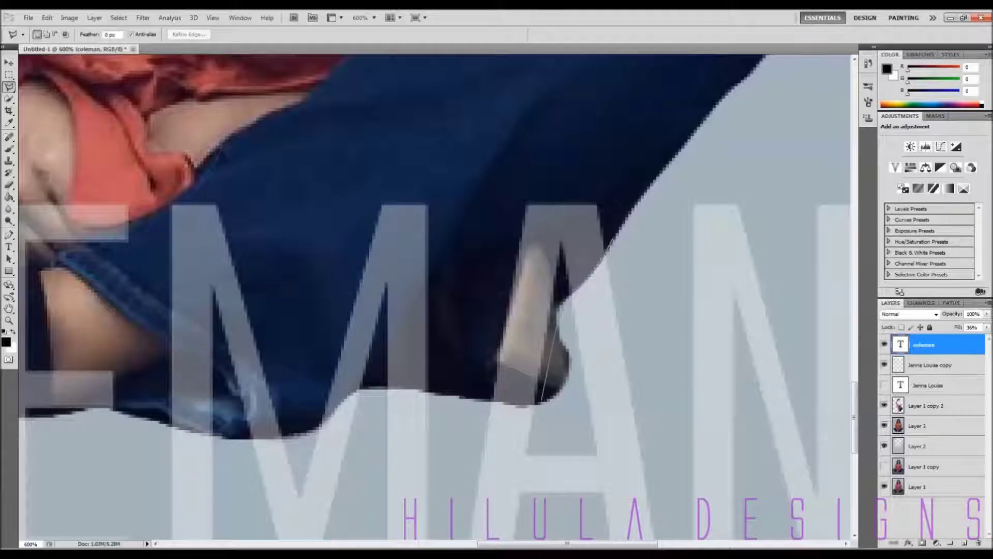
left_click(487, 403)
left_click(495, 200)
left_click(572, 186)
left_click(613, 239)
key("Delete")
key("Return")
right_click(926, 351)
key("Delete")
key("ctrl+d")
- Duplicate the COLEMAN text layer, hide the original and rasterize the copy
key("ctrl+j")
right_click(924, 363)
left_click(884, 366)
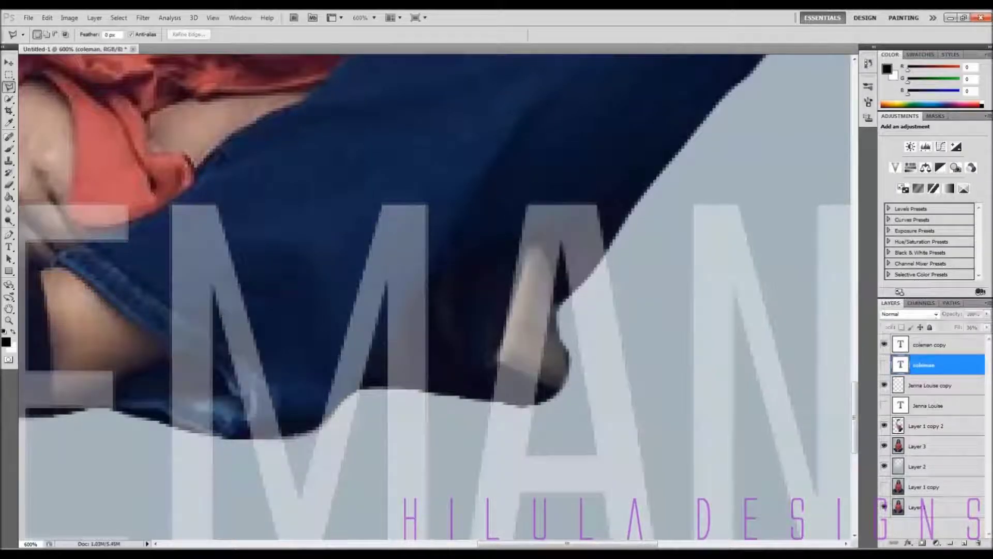
right_click(925, 343)
left_click(911, 154)
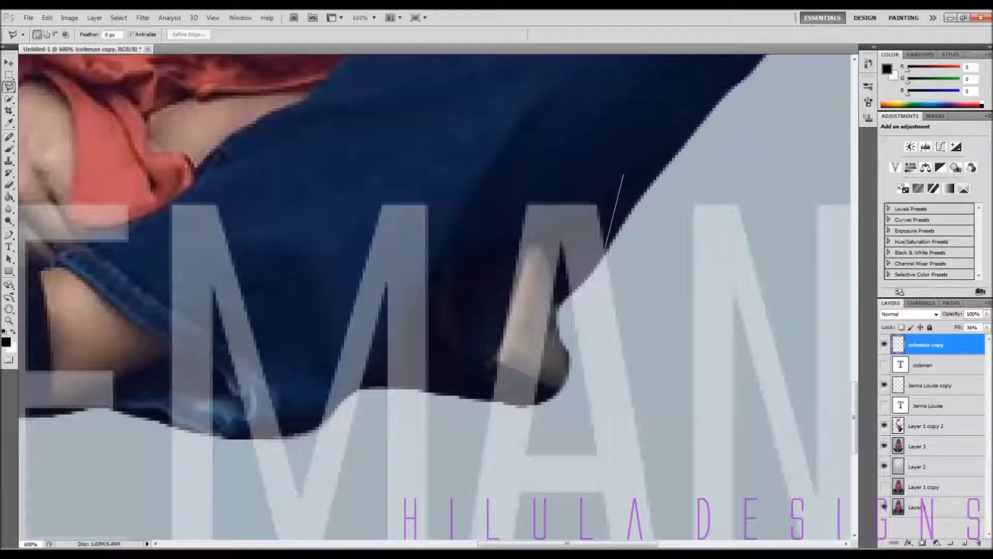
- Delete the part of the letter A overlapping the jeans and shoe heel from the rasterized COLEMAN copy
left_click(631, 152)
left_click(512, 173)
left_click(465, 383)
key("Delete")
key("ctrl+d")
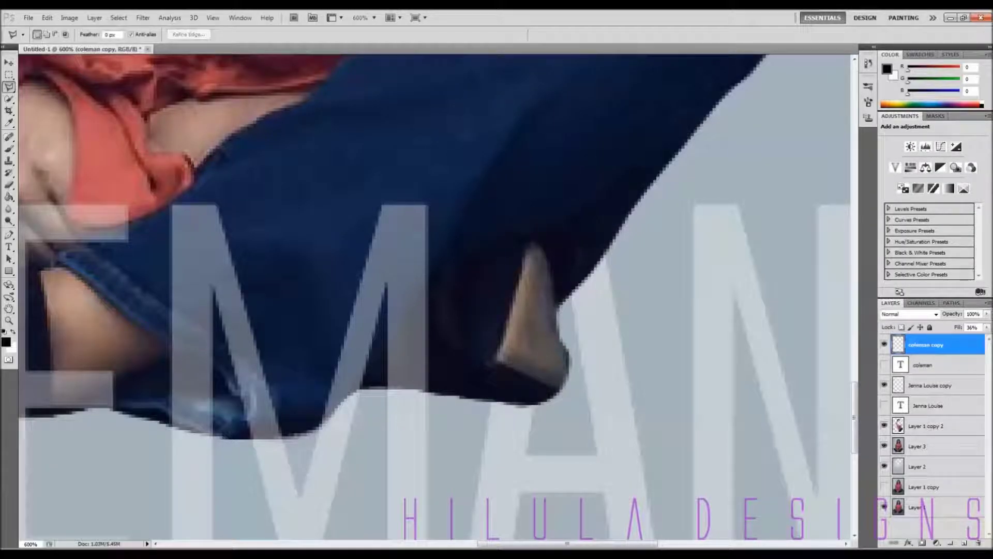
- Delete the right half of the letter M where it overlaps the jeans
left_click(437, 393)
left_click(465, 207)
left_click(362, 164)
left_click(307, 422)
key("Delete")
key("ctrl+d")
- Try cutting away the parts of the letters E, L and O that overlap the legs and sandals
left_click_drag(497, 544, 434, 543)
scroll(435, 300, "left", 3)
left_click(580, 212)
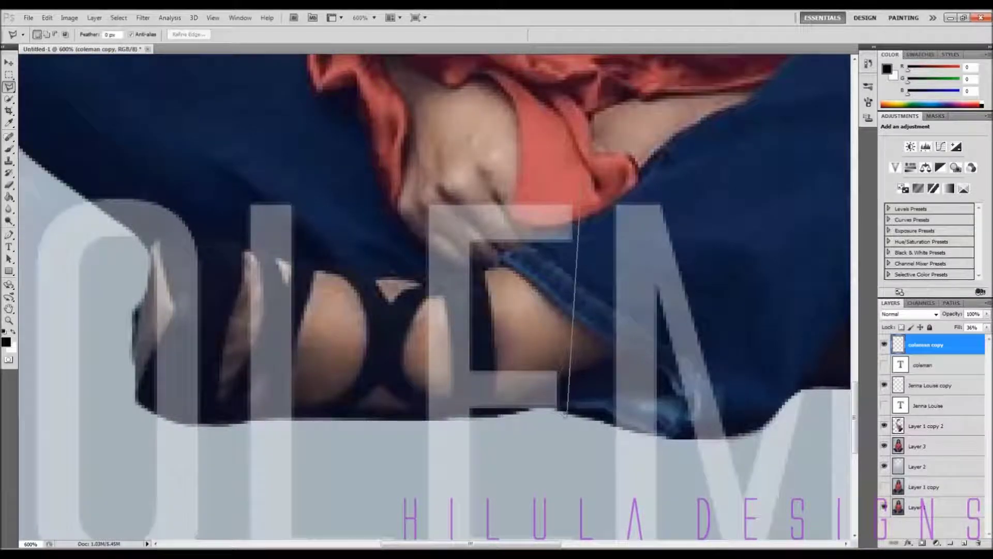
scroll(566, 414, "left", 6)
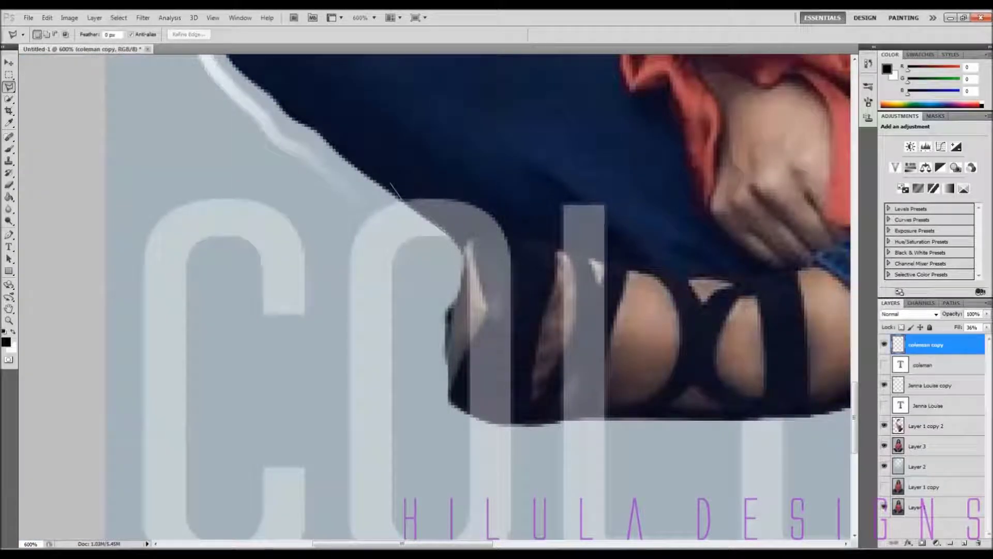
left_click(519, 213)
left_click(391, 183)
key("Delete")
key("ctrl+d")
- Raise the COLEMAN copy's fill to 100% and view the whole poster at actual size
left_click(987, 327)
left_click_drag(952, 338, 986, 338)
left_click(9, 321)
left_click(249, 34)
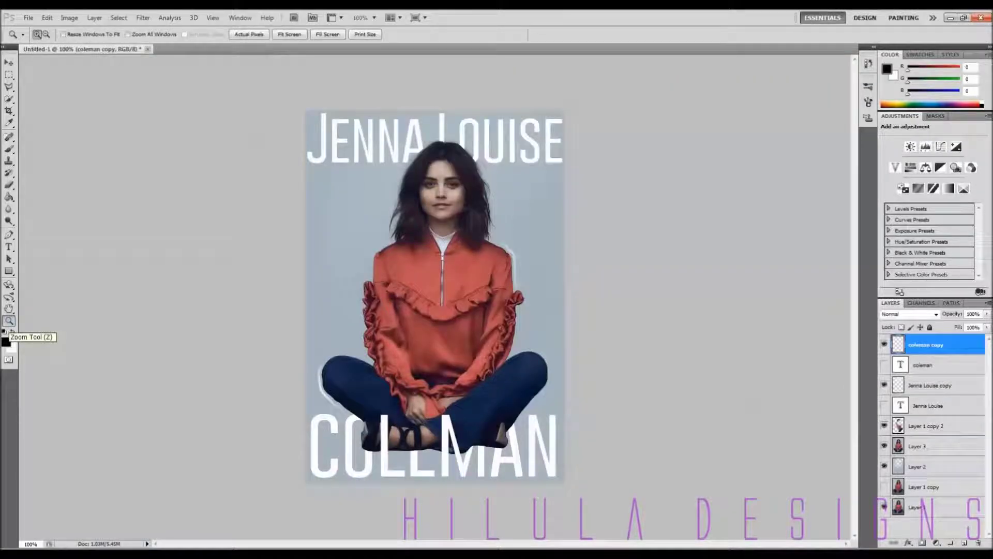
- Undo the fill change and the cuts made in the letters O, L and E
key("ctrl+alt+z")
key("ctrl+alt+z")
key("ctrl+alt+z")
key("ctrl+alt+z")
key("ctrl+alt+z")
key("ctrl+alt+z")
- Outline the part of the letter L overlapping the jeans and sandal with the Polygonal Lasso and delete it
double_click(369, 438)
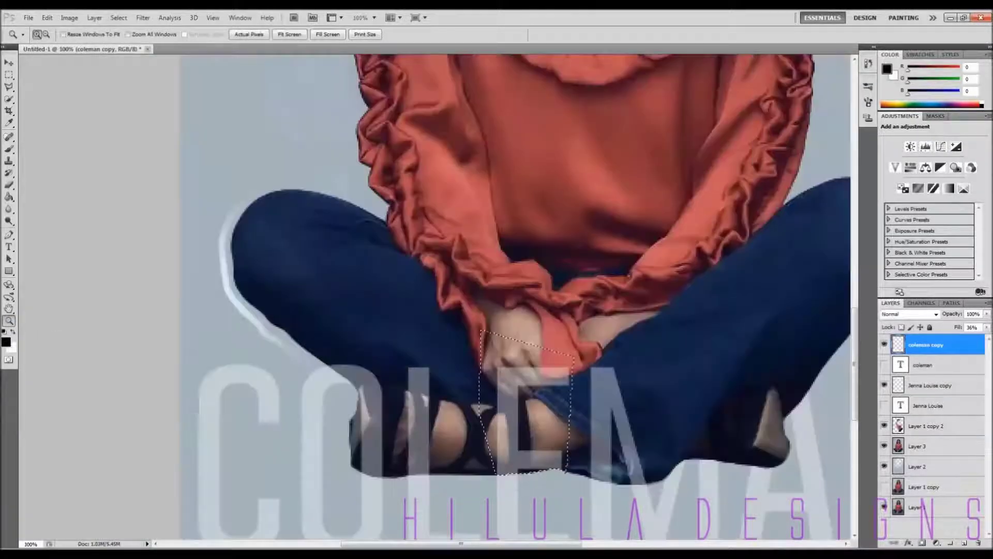
left_click(413, 441)
key("l")
left_click(387, 321)
left_click(400, 487)
left_click(442, 486)
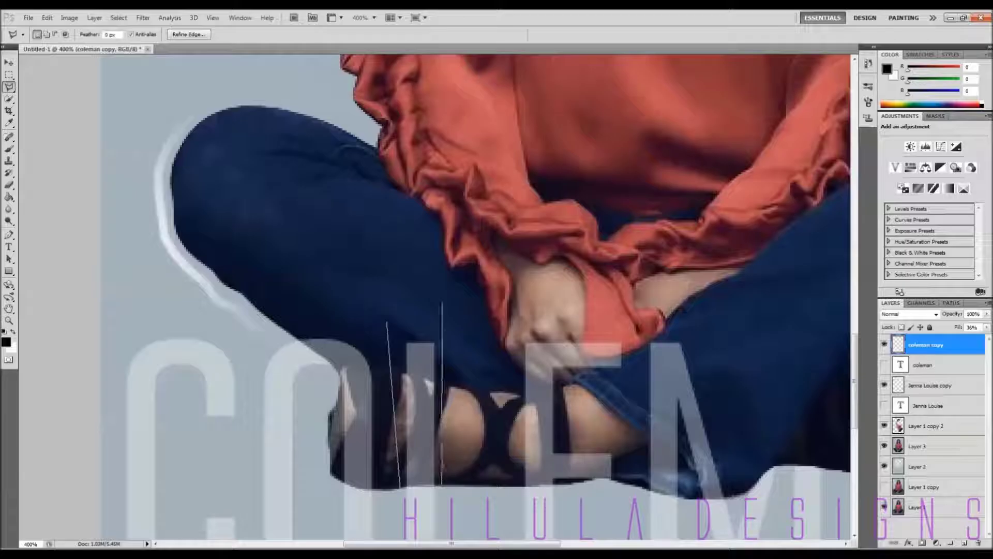
left_click(441, 301)
left_click(403, 308)
left_click(387, 322)
- Delete the part of the letter O overlapping the sandal and set the COLEMAN copy's fill to 100%
left_click(341, 480)
left_click(381, 489)
left_click(401, 376)
left_click(347, 294)
left_click(293, 311)
key("Delete")
key("ctrl+d")
left_click_drag(987, 326, 988, 338)
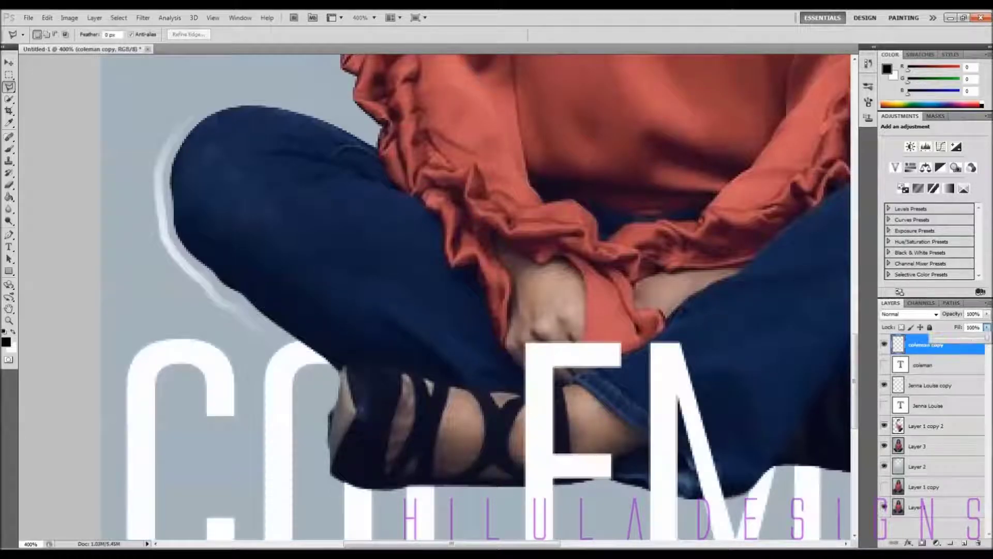
double_click(9, 321)
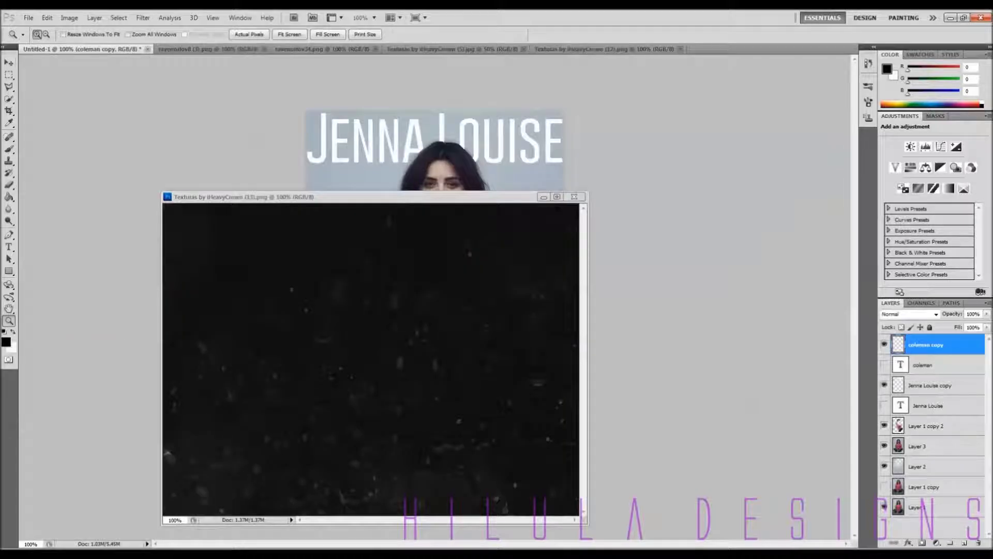
- Copy the dark dust texture image into the poster as a new layer and close its source window
key("v")
left_click(569, 197)
left_click_drag(424, 269, 432, 153)
left_click(574, 196)
left_click_drag(445, 217, 449, 269)
- Rotate the dust texture 90 degrees with Free Transform and position it to cover the whole canvas
key("ctrl+t")
left_click_drag(603, 129, 548, 514)
key("BackSpace")
key("Return")
key("shift+Right")
key("shift+Right")
key("shift+Right")
key("shift+Right")
key("shift+Right")
key("shift+Right")
key("shift+Right")
key("shift+Right")
key("shift+Right")
key("shift+Right")
key("shift+Up")
key("shift+Up")
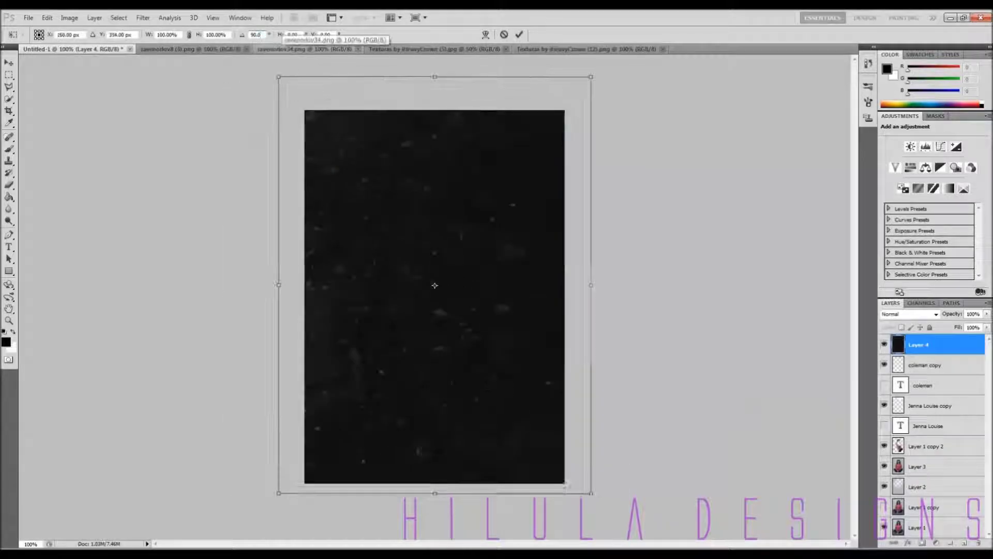
key("Return")
- Try Color Burn on the dust texture layer and settle on the Color Dodge blend mode
left_click(936, 314)
left_click(895, 88)
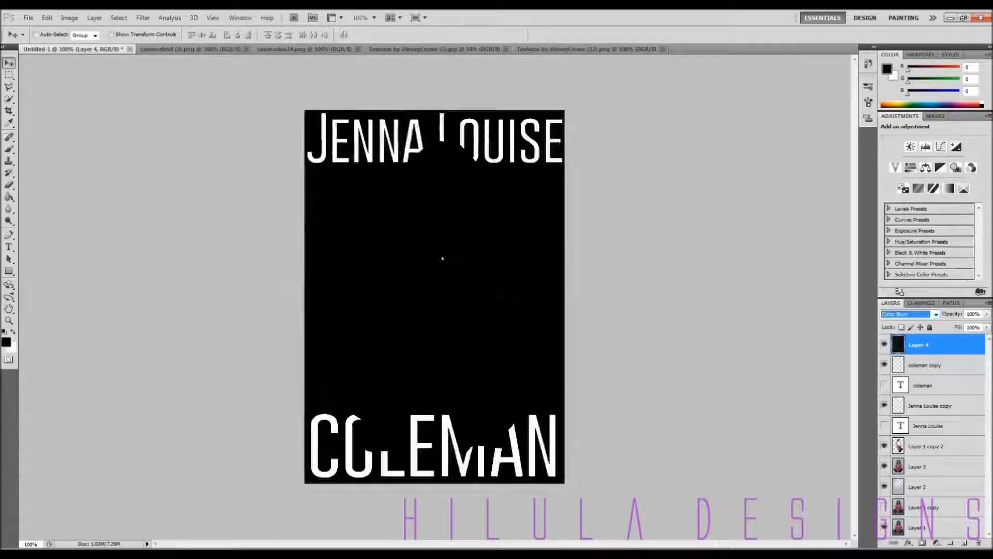
left_click(936, 314)
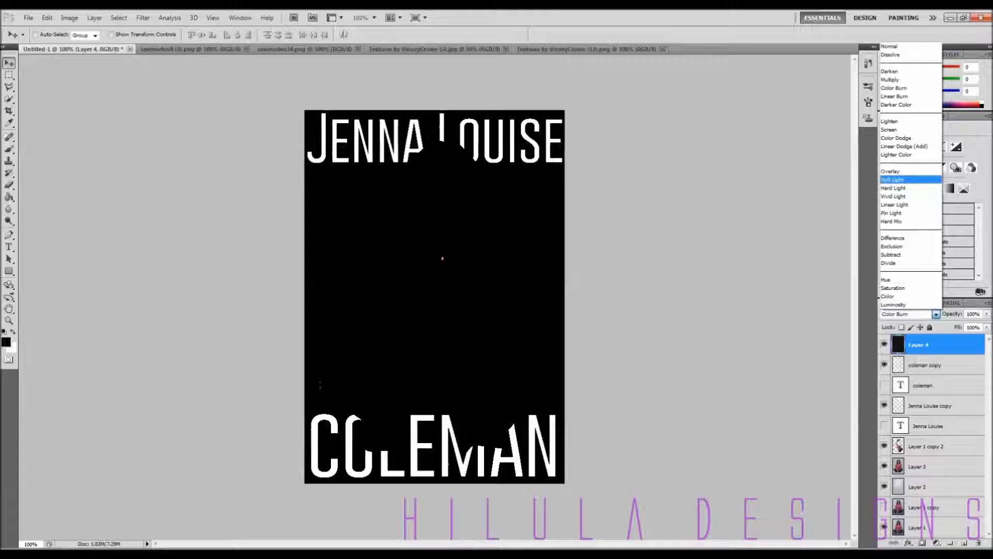
left_click(896, 138)
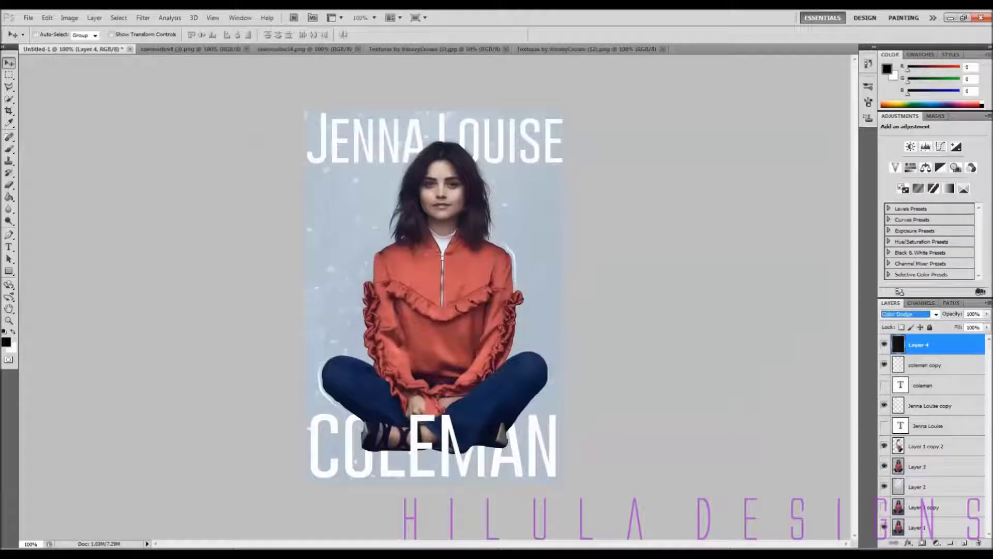
- Erase the dust texture over the woman's face and body, reducing the eraser size to 101 px
key("b")
left_click(443, 189)
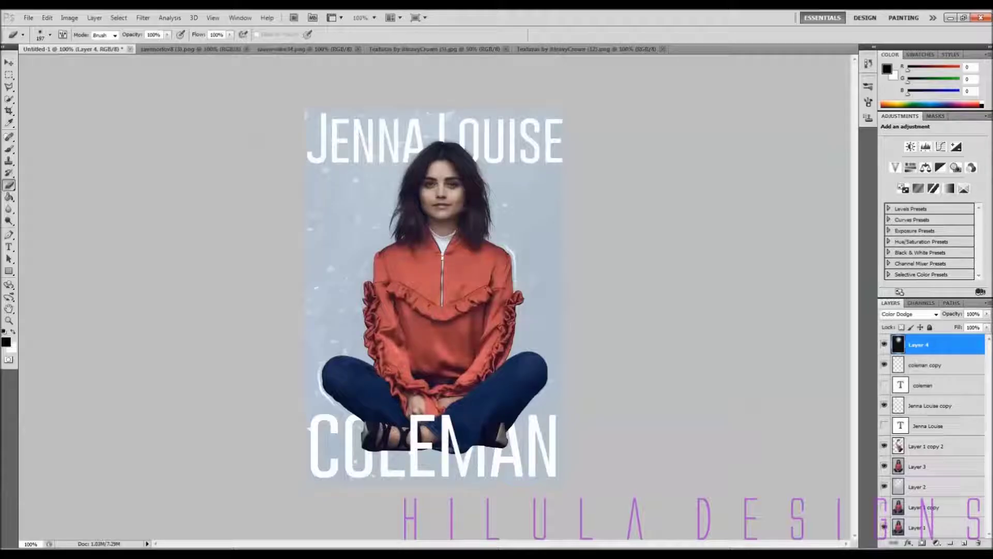
right_click(475, 343)
left_click_drag(541, 369, 525, 369)
key("Return")
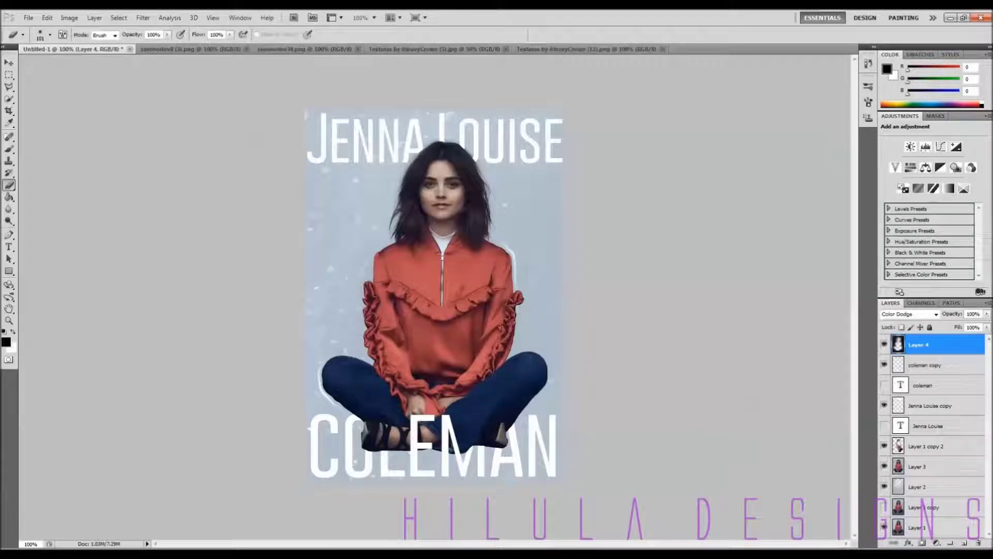
- Copy the Texturas by iHeavyCrown (12).png texture into the poster as a new layer and close its window
left_click_drag(586, 49, 538, 154)
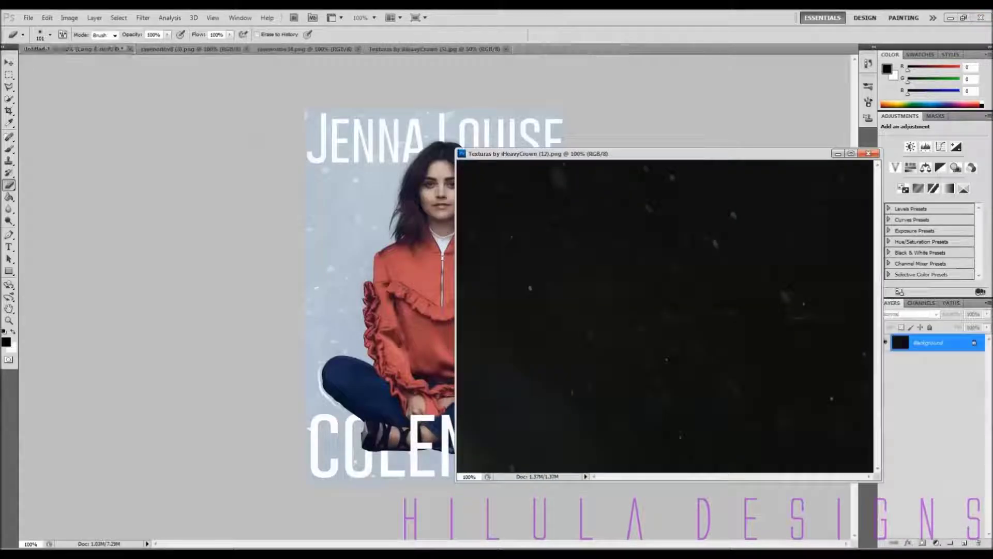
key("v")
left_click_drag(645, 305, 378, 305)
left_click(868, 154)
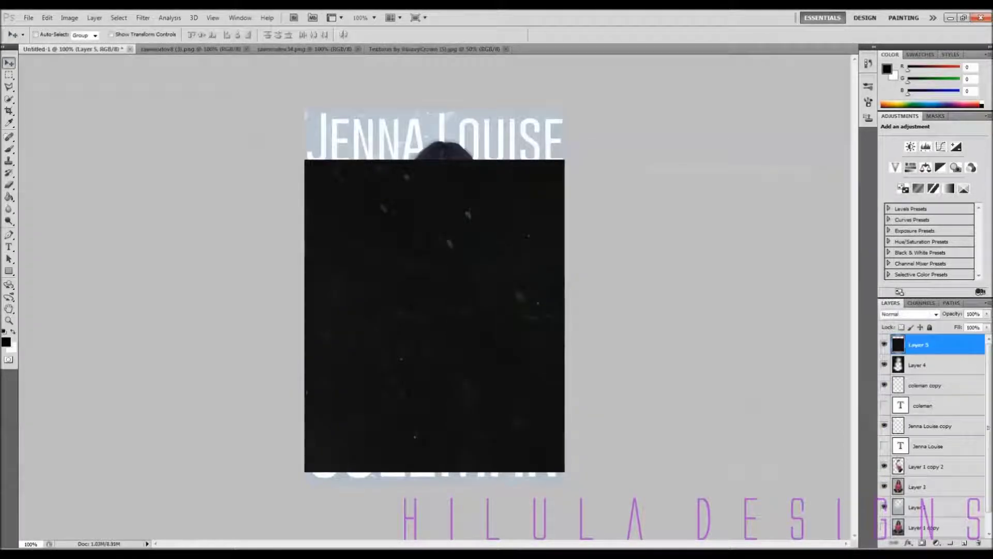
- Rotate the second dust texture to portrait orientation and position it over the whole canvas
key("ctrl+t")
mouse_move(557, 534)
left_mouse_down()
mouse_move(538, 546)
mouse_move(557, 534)
left_mouse_up()
left_click_drag(435, 311, 456, 297)
key("Return")
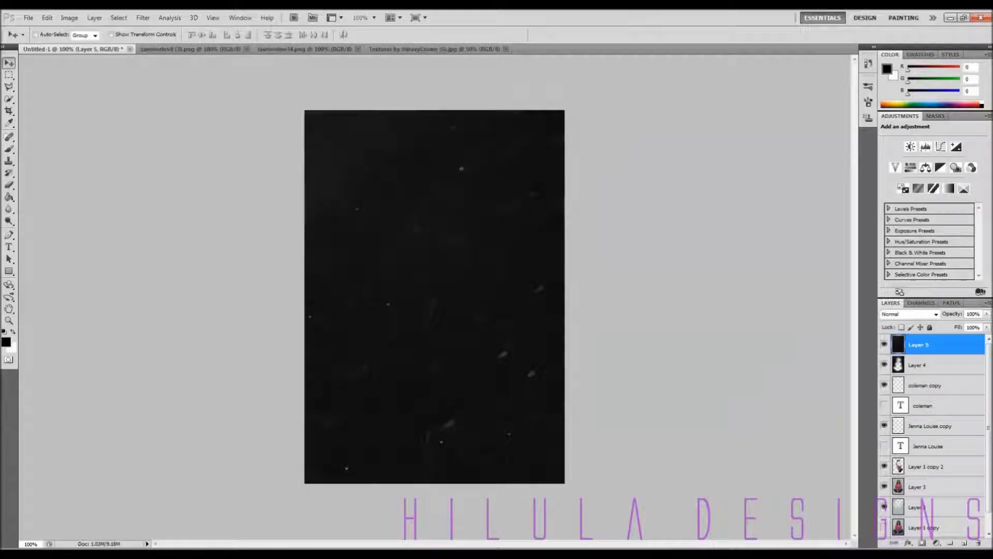
- Invert the second texture's colours and set its blend mode to Color Burn
key("ctrl+i")
left_click(910, 314)
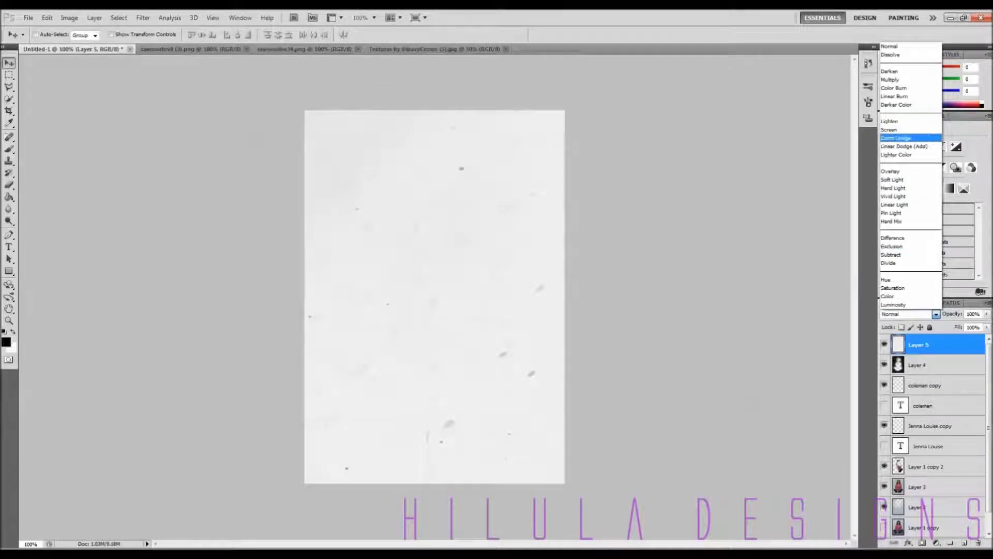
left_click(908, 89)
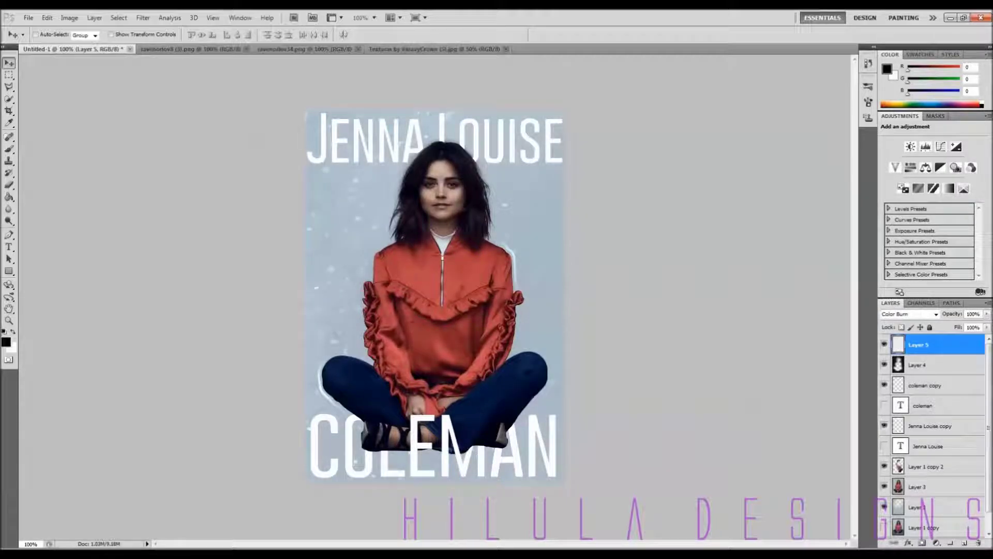
- Erase the second texture over the woman's legs, body and face, enlarging the eraser to 168 px
key("e")
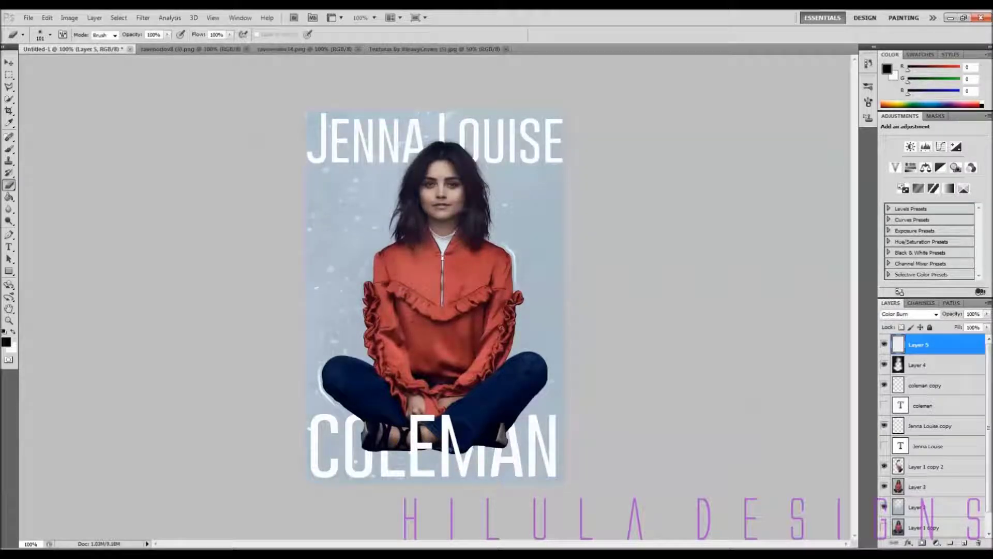
mouse_move(526, 374)
left_mouse_down()
mouse_move(483, 404)
mouse_move(365, 389)
left_mouse_up()
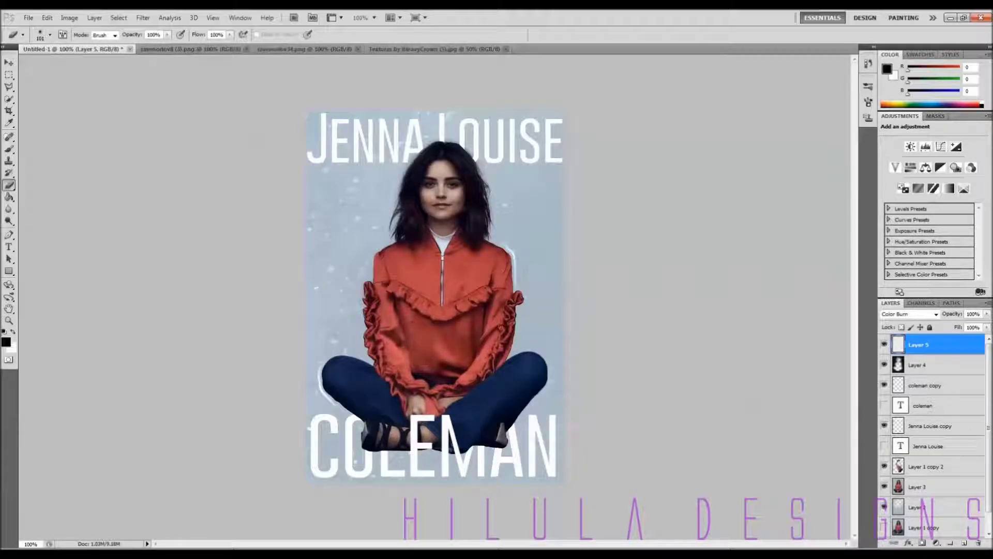
right_click(427, 282)
left_click_drag(474, 307, 485, 307)
key("Return")
left_click_drag(451, 208, 446, 178)
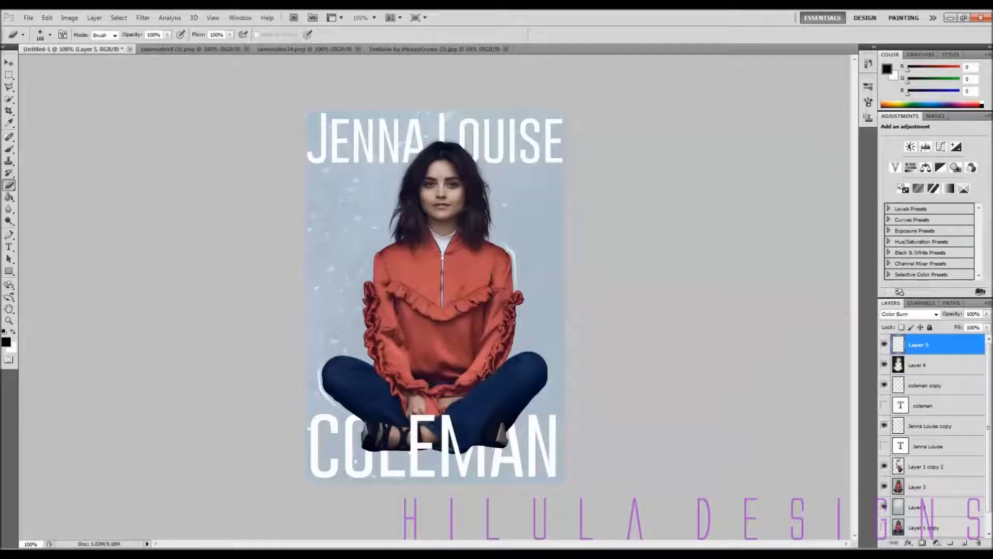
- Close the unused Texturas by iHeavyCrown (5).jpg image and bring up the ravenorlov34.png star-trail texture
left_click(435, 49)
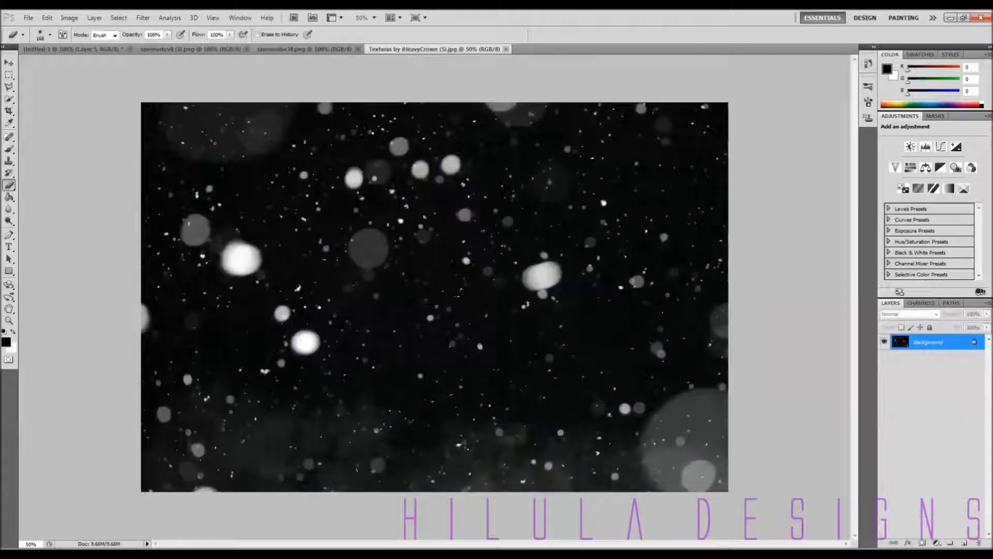
key("ctrl+w")
key("ctrl+shift+Tab")
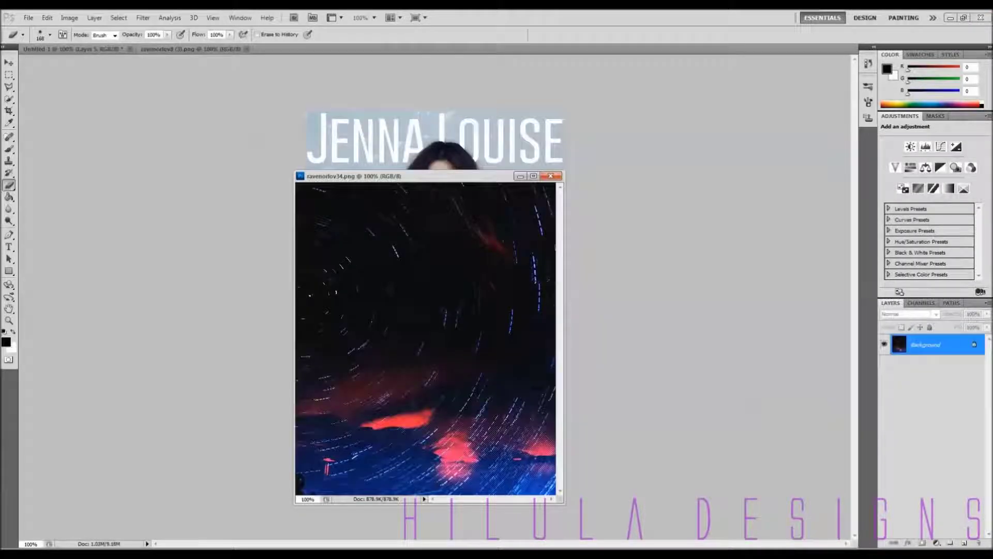
- Desaturate the star-trail texture, copy it into the poster as a new layer and close its window
key("ctrl+shift+u")
key("v")
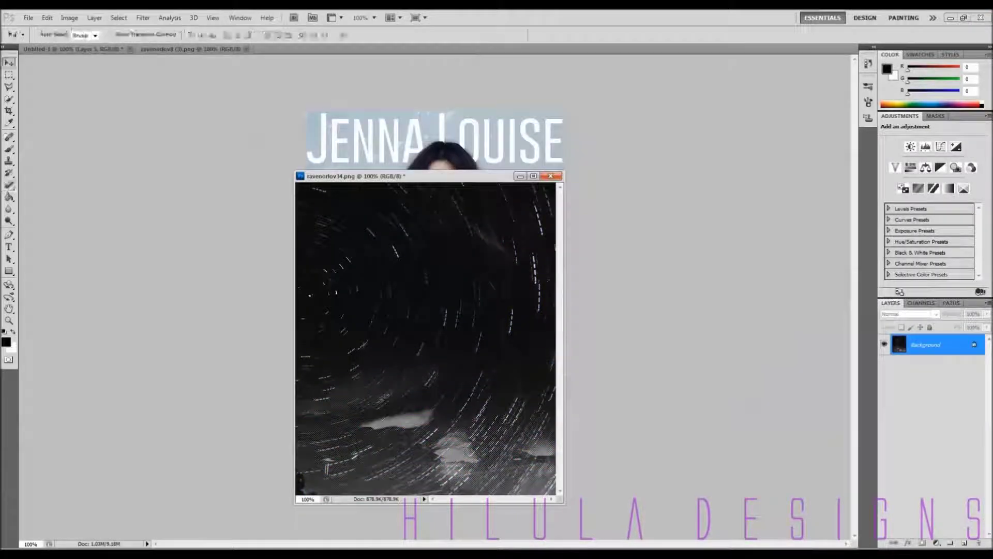
left_click_drag(425, 230, 438, 129)
key("ctrl+w")
key("n")
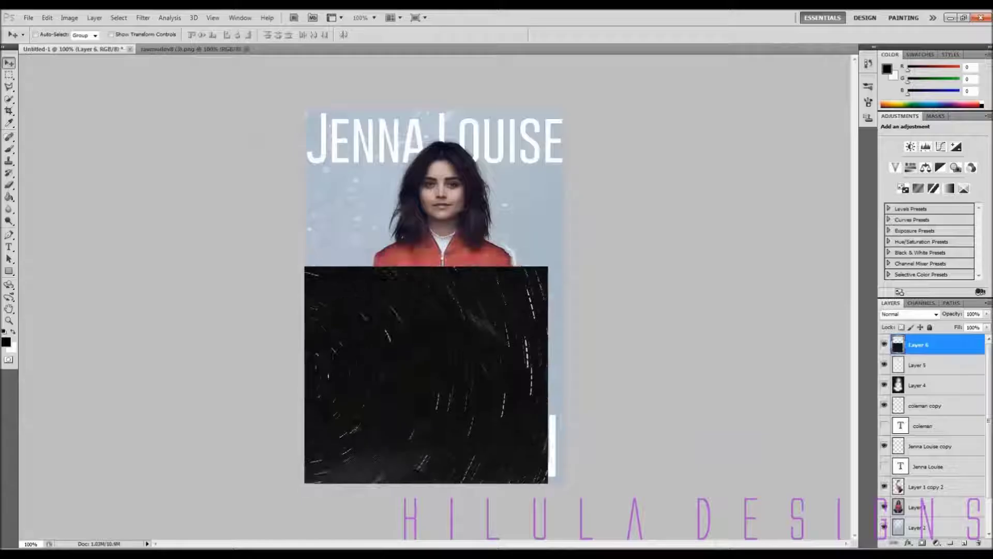
- Enlarge the star-trail texture and position it so that it covers the whole poster
key("ctrl+t")
left_click_drag(548, 267, 652, 86)
left_click_drag(497, 248, 444, 272)
key("Return")
- Set the star-trail layer to Color Dodge with 50% fill and erase it over the woman
left_click(910, 314)
left_click(901, 139)
double_click(972, 328)
type("50")
key("Return")
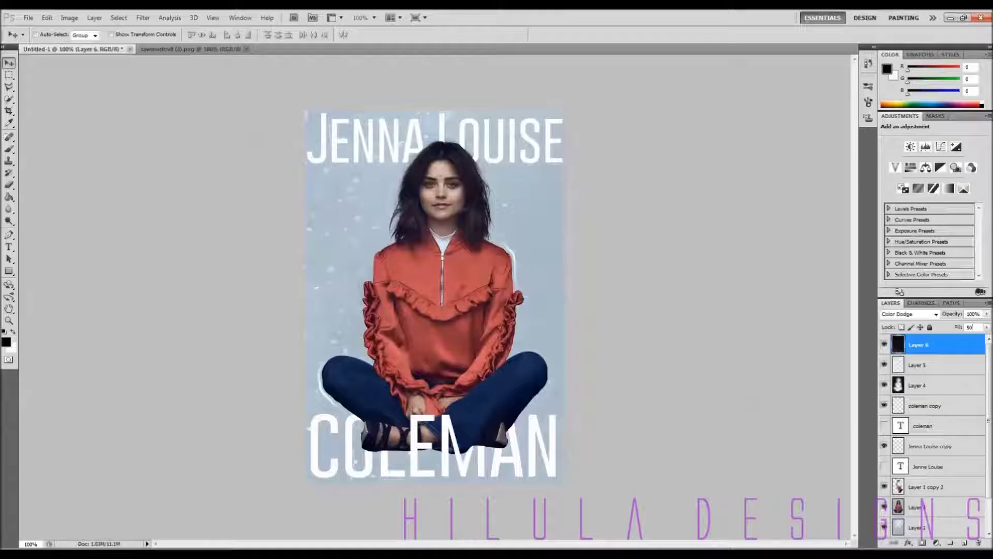
key("e")
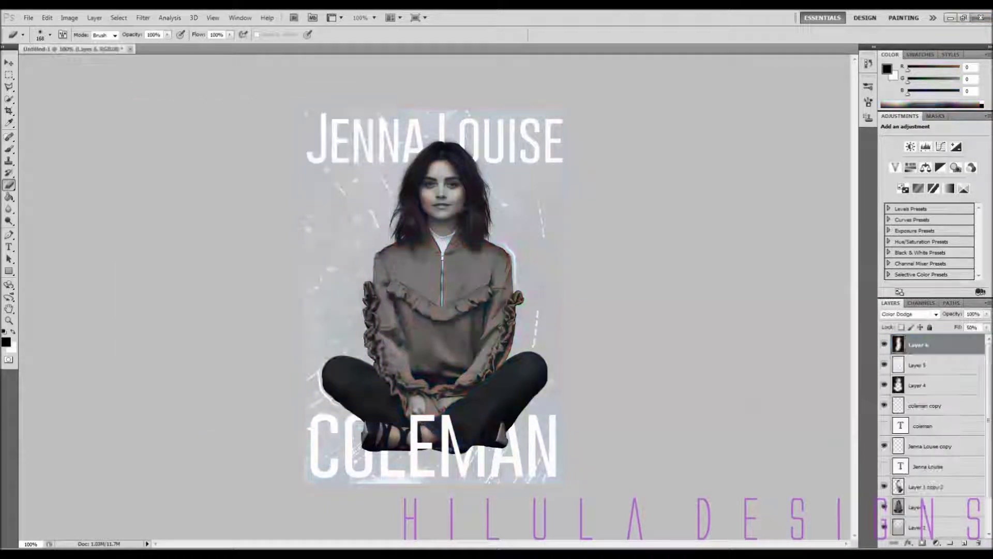
- Open the numbered PSD colouring files from 42 to 49
key("alt+f")
key("Return")
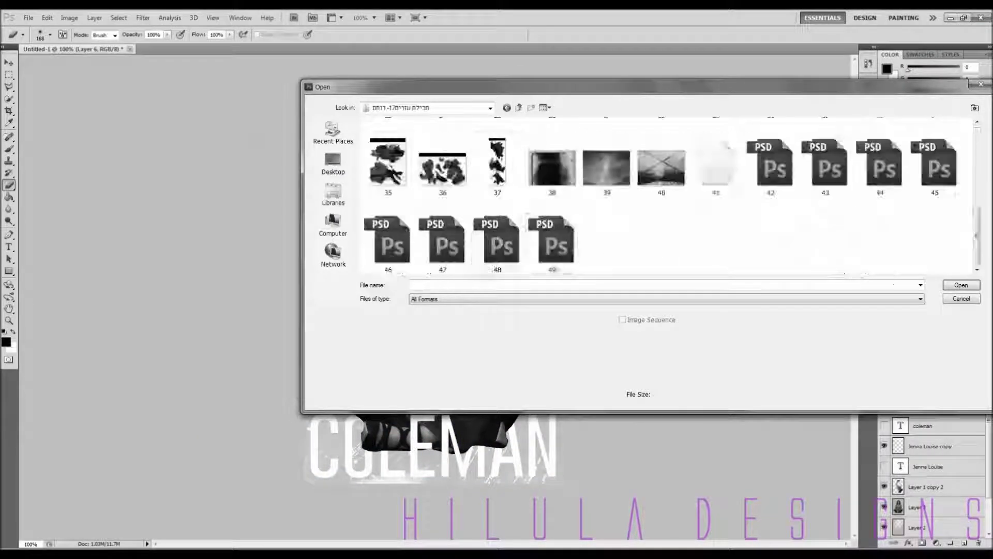
left_click(716, 166)
left_click(552, 243, "shift")
key("Return")
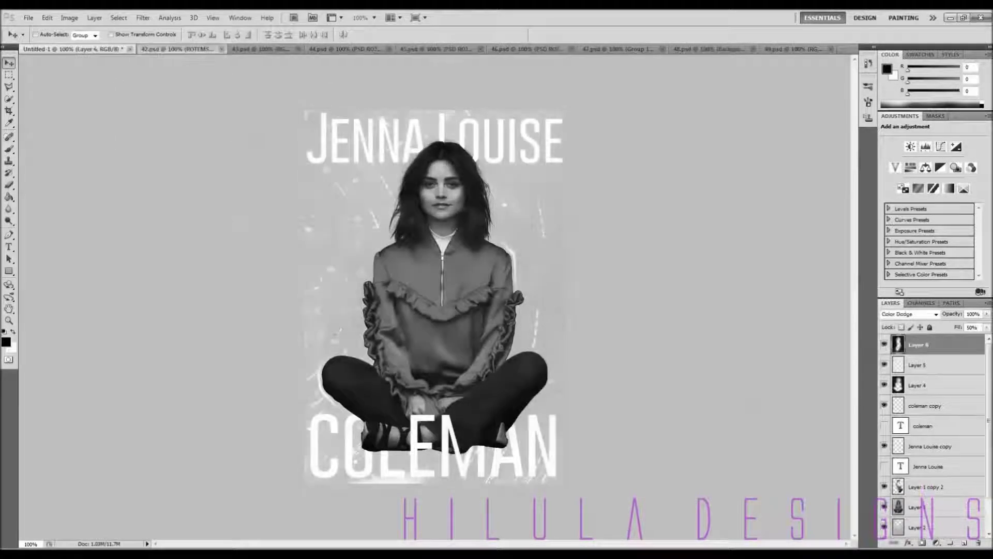
- Try the colouring group from 42.psd on the poster
left_click_drag(177, 49, 192, 86)
left_click_drag(197, 171, 435, 295)
left_click(259, 86)
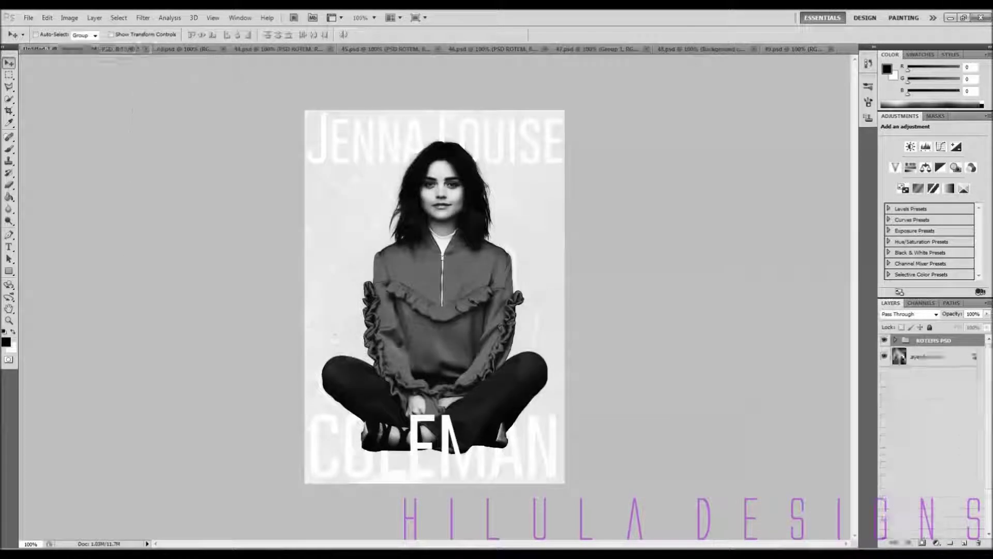
key("ctrl+alt+z")
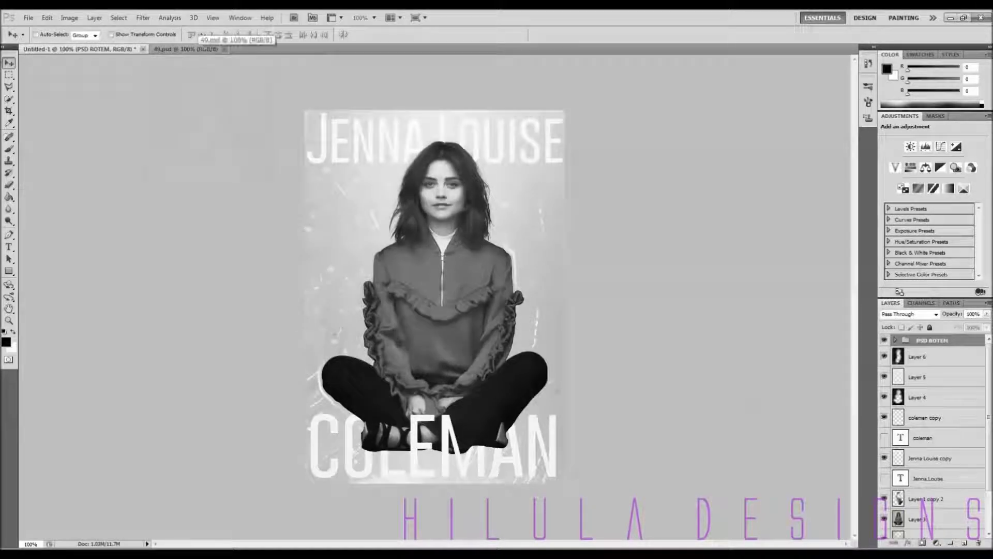
- Set the PSD ROTEM colouring group's opacity to 75%
type("75")
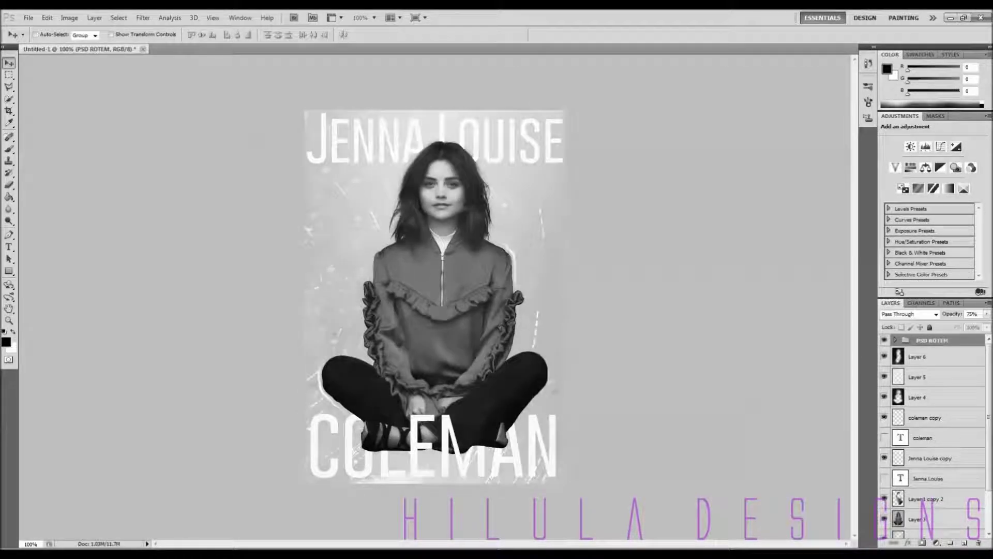
- Start a new text layer beside the woman's shoulder in the Never Say Never font
key("t")
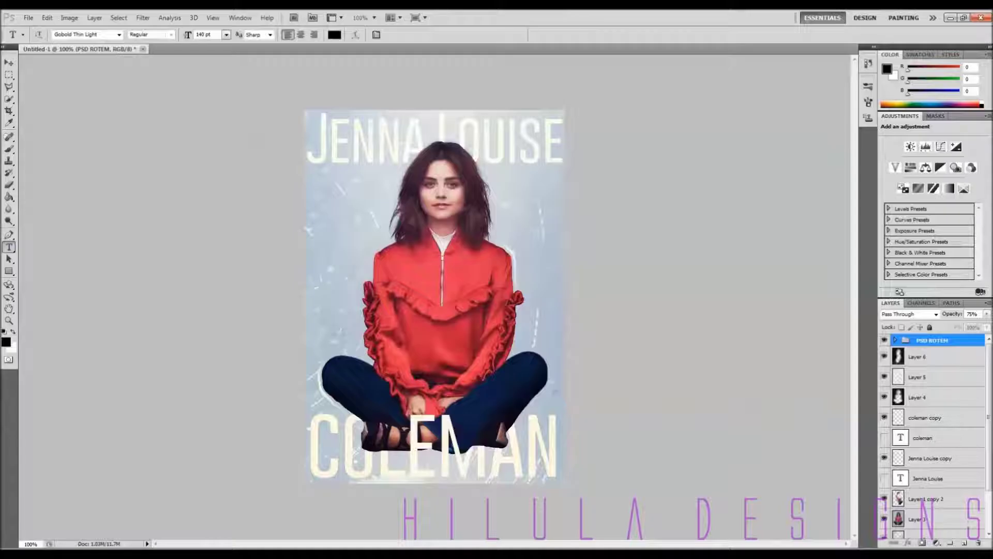
left_click(370, 245)
left_click(119, 35)
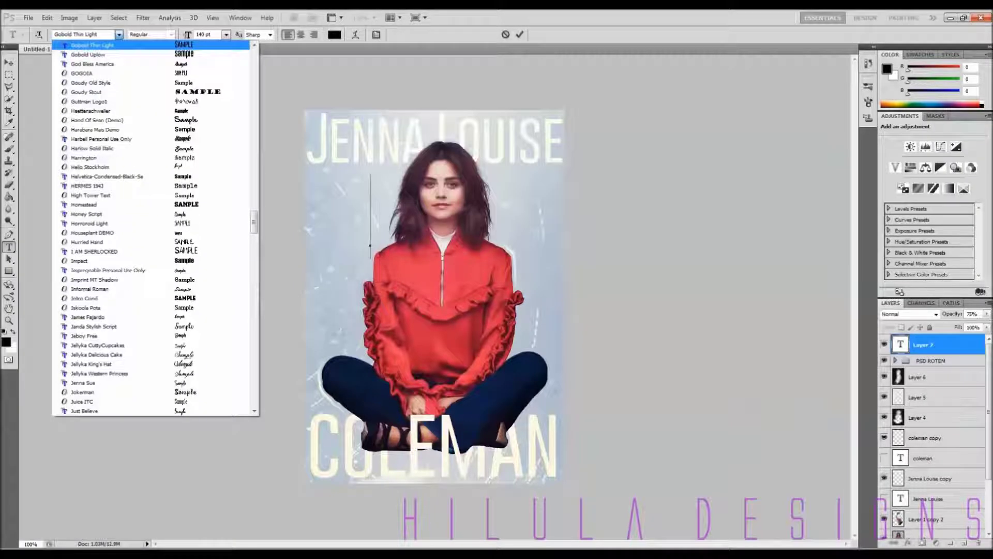
left_click(85, 35)
type("Never Say Never")
key("Return")
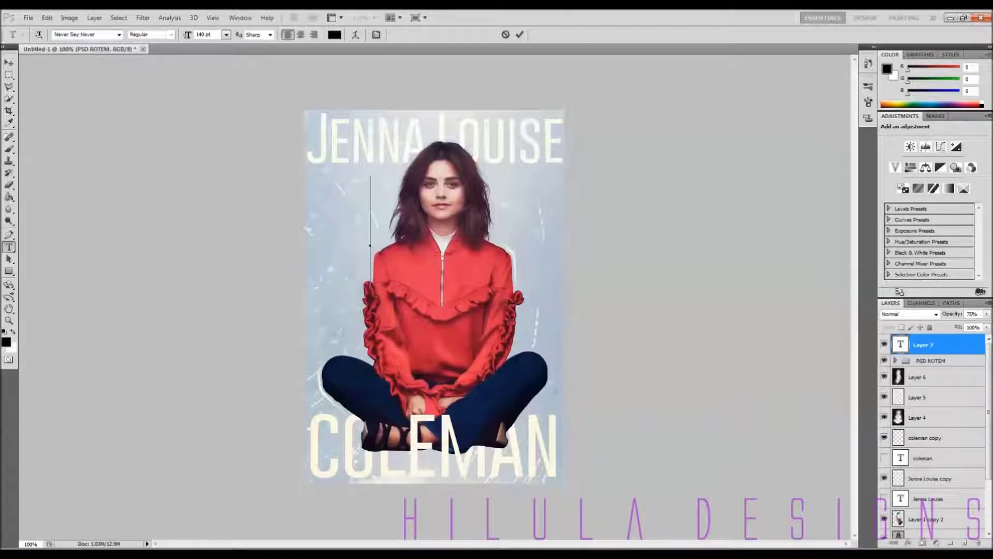
key("Return")
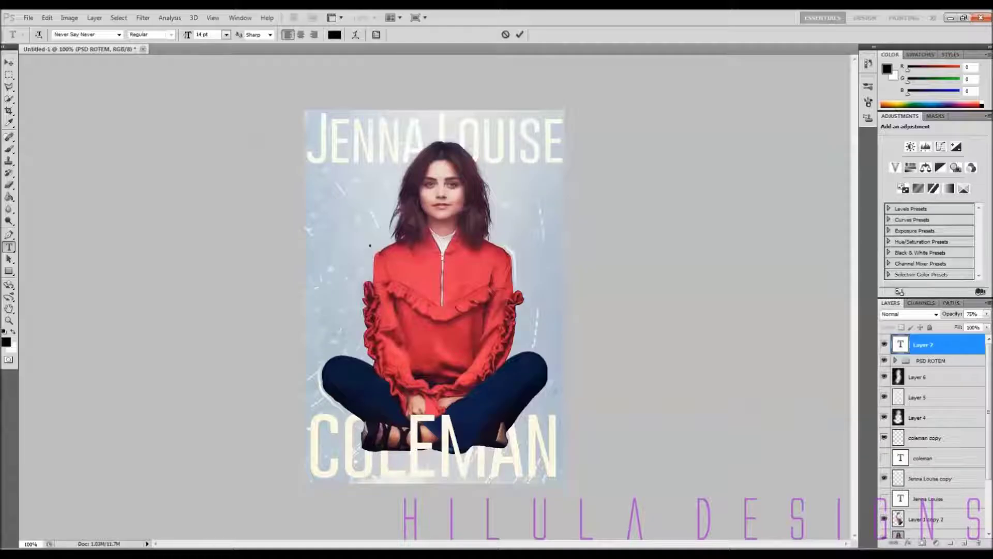
- Add the signature number as small white text with the size set to 10 pt
key("ctrl+a")
double_click(199, 35)
type("10")
left_click(13, 332)
- Move the signature number onto the woman's shoulder and rotate it to follow the shoulder's slope
left_click(9, 321)
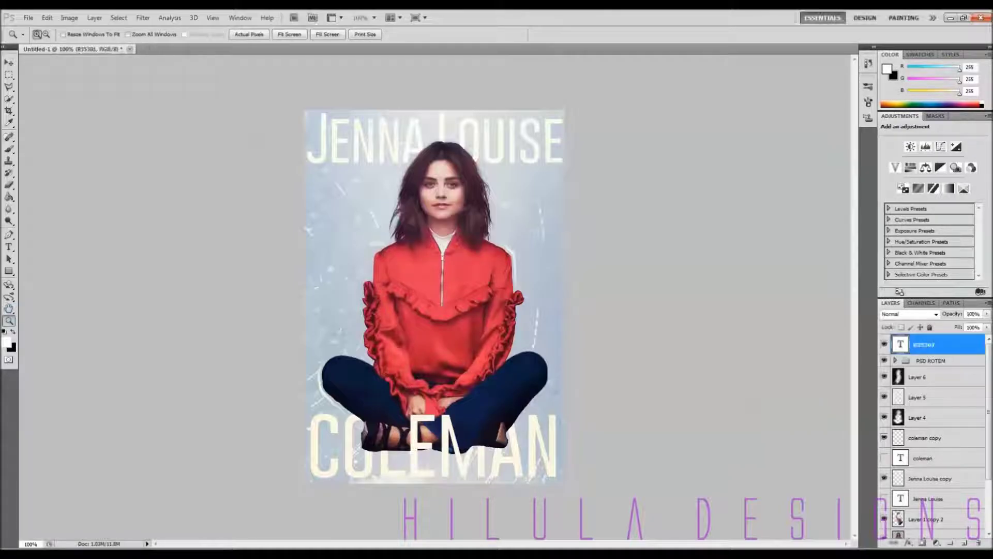
left_click_drag(363, 230, 457, 284)
key("v")
left_click_drag(148, 179, 223, 188)
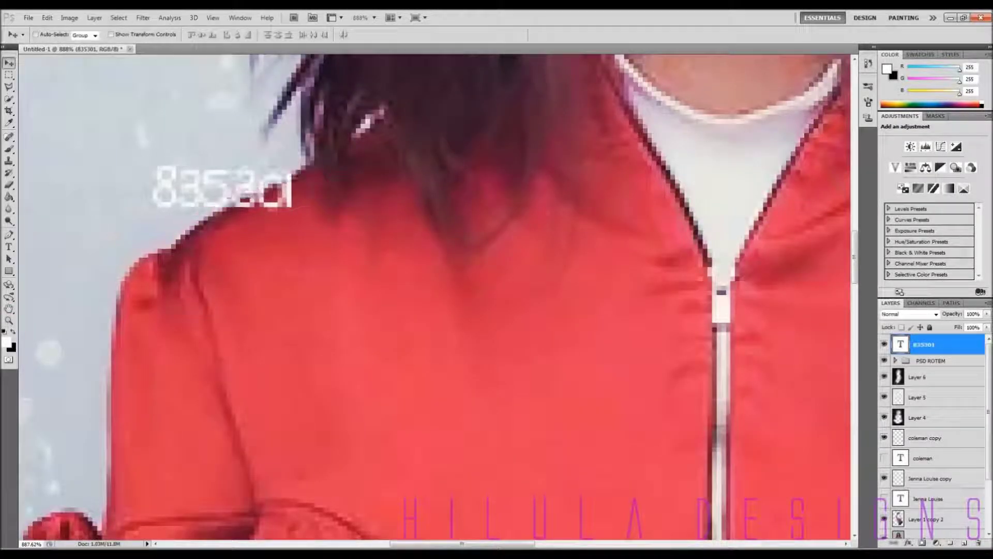
key("ctrl+t")
left_click_drag(310, 227, 315, 184)
key("Return")
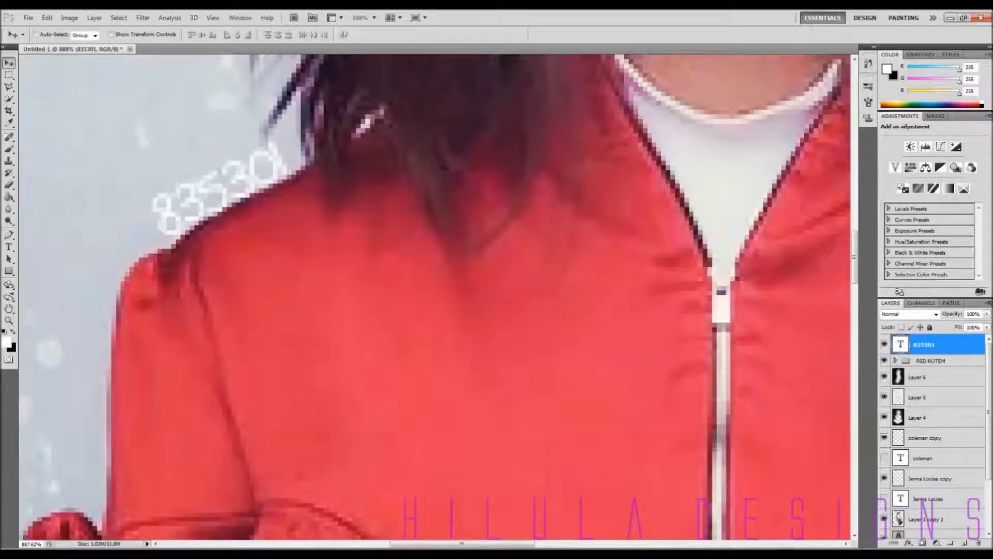
- Set the signature text layer's blend mode to Overlay and its fill to 50%
left_click(916, 314)
left_click(911, 172)
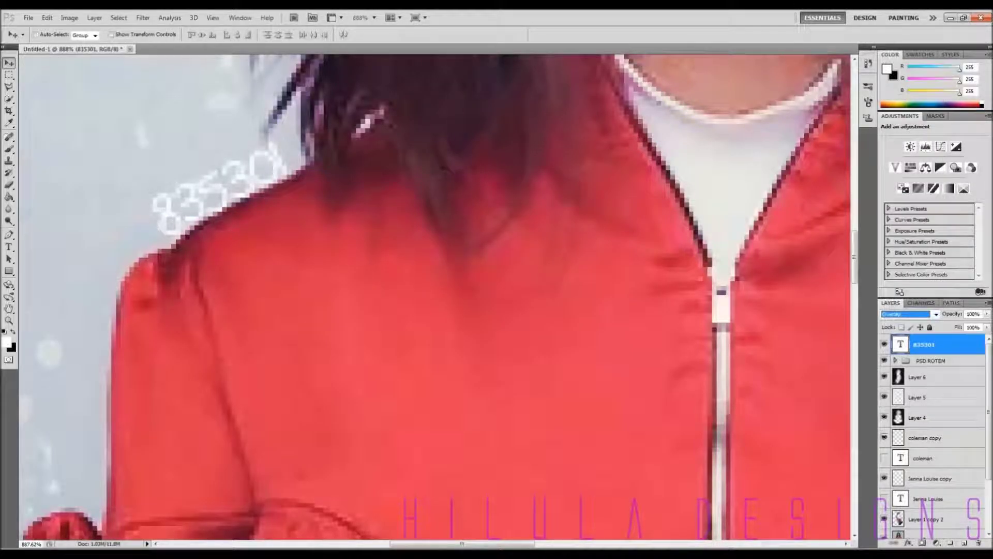
double_click(973, 327)
type("50")
key("Return")
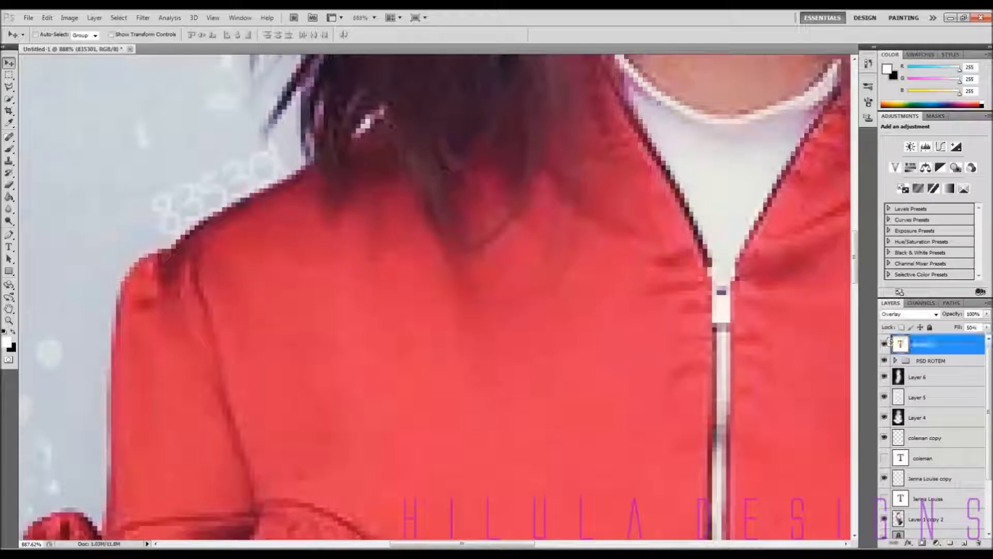
- Stamp all visible layers into a merged layer above the signature text and duplicate it
key("ctrl+shift+alt+e")
key("ctrl+j")
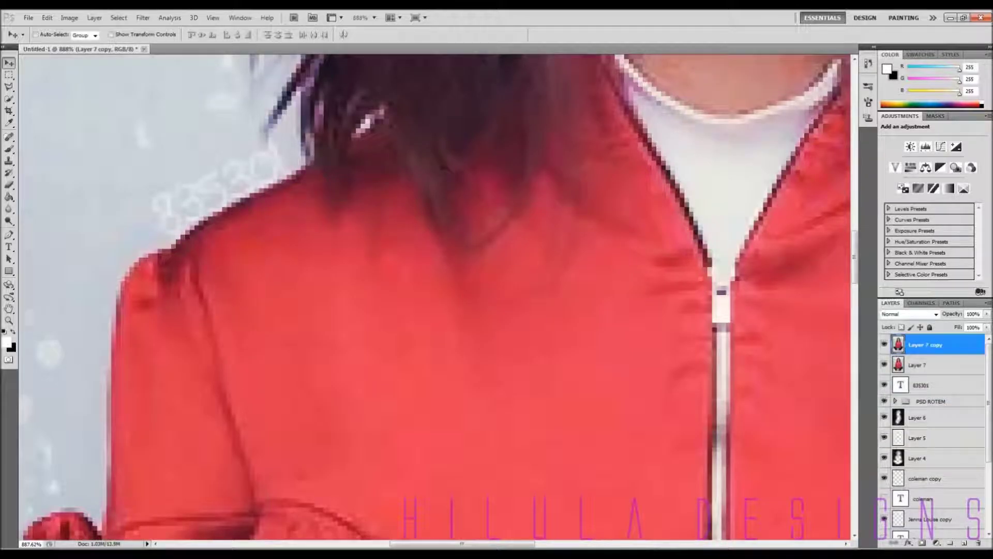
- Apply Gaussian Blur to the duplicated merged layer and set its fill to 50%
key("z")
left_click(249, 35)
left_click(143, 17)
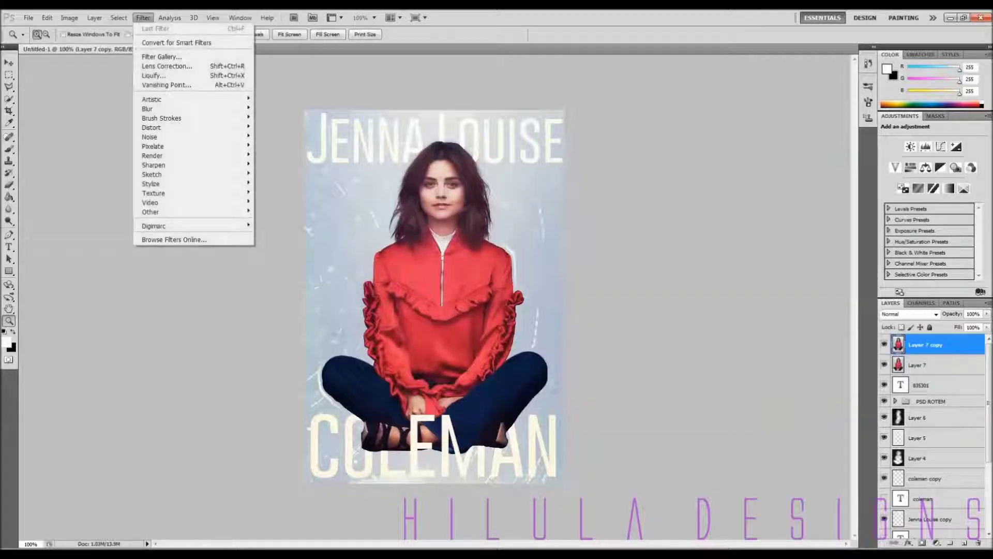
mouse_move(191, 109)
left_click(282, 146)
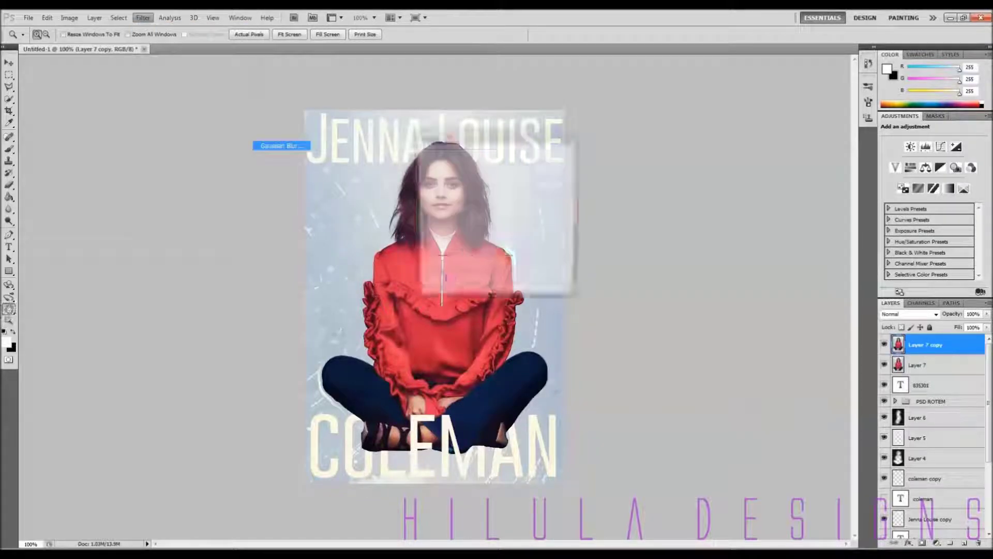
key("Return")
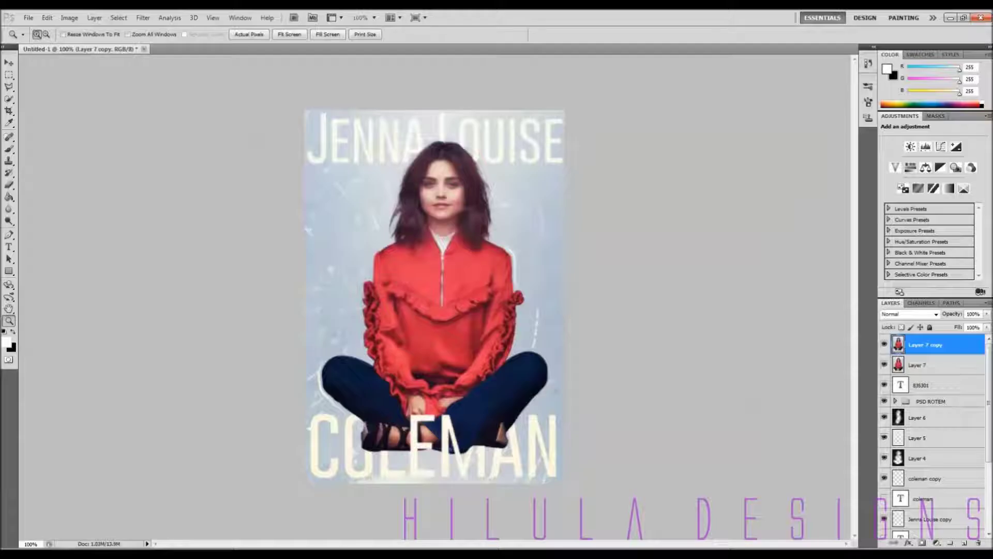
type("50")
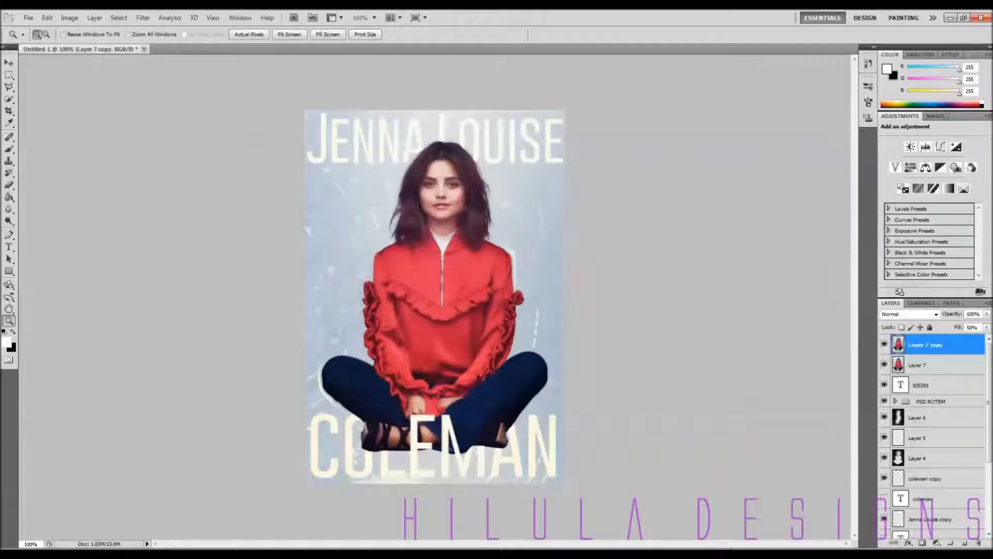
- Stamp the visible layers, including the blurred copy, into another merged layer and duplicate that one
key("ctrl+alt+shift+e")
key("ctrl+j")
left_click(143, 18)
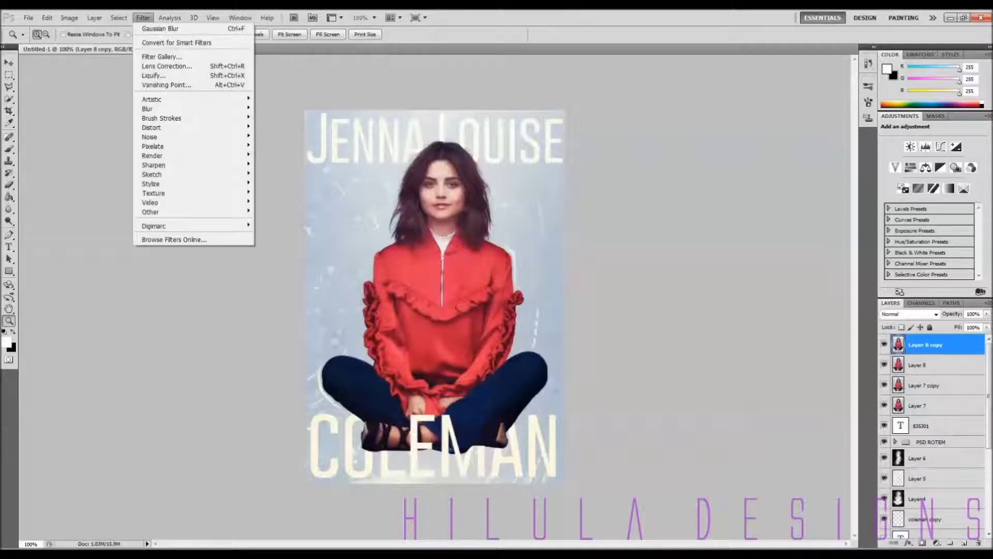
mouse_move(247, 212)
left_click(282, 222)
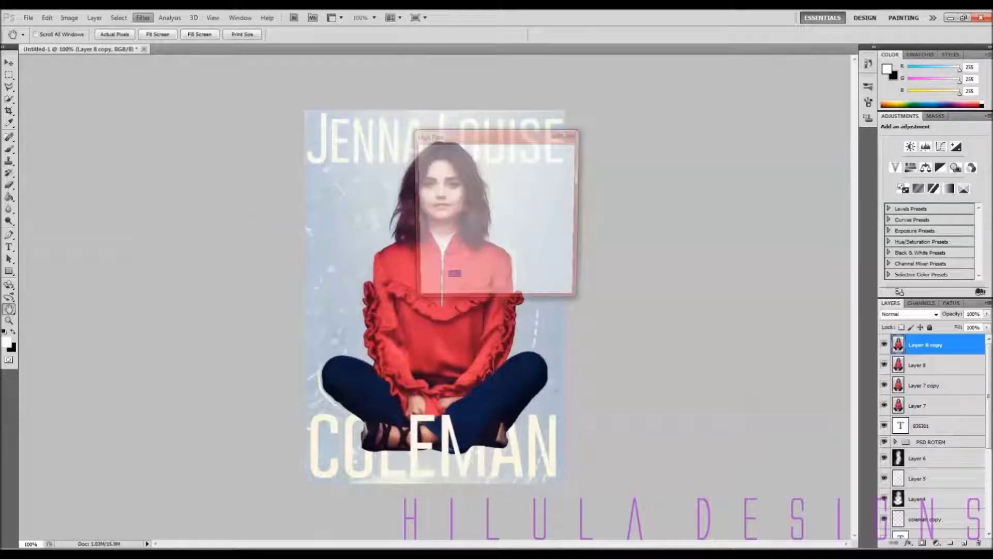
key("Return")
key("ctrl+z")
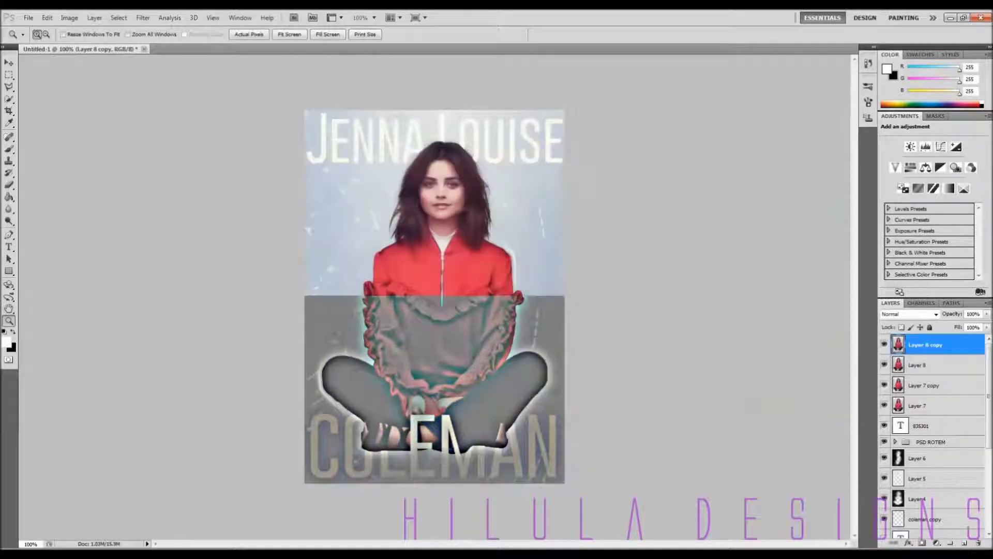
- Apply a High Pass filter with a 0.6 pixel radius to the top layer and set its blend mode to Overlay
key("alt+t")
key("o")
key("h")
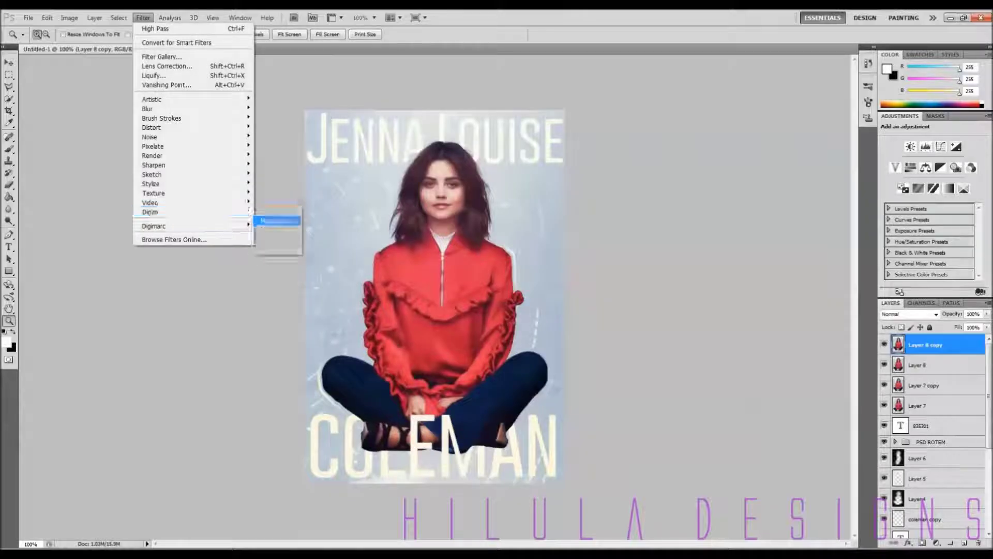
type("0.6")
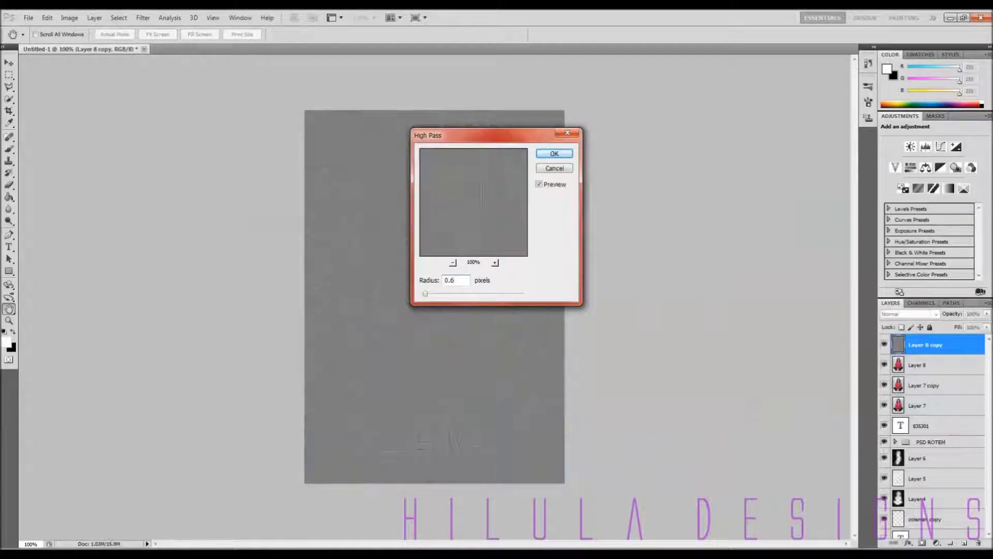
key("Return")
left_click(909, 315)
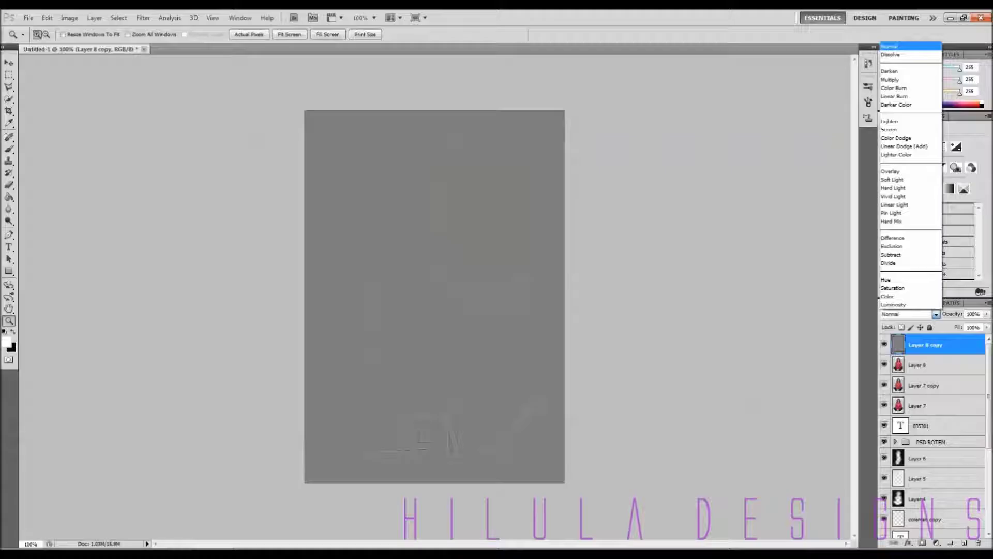
key("Down")
key("Return")
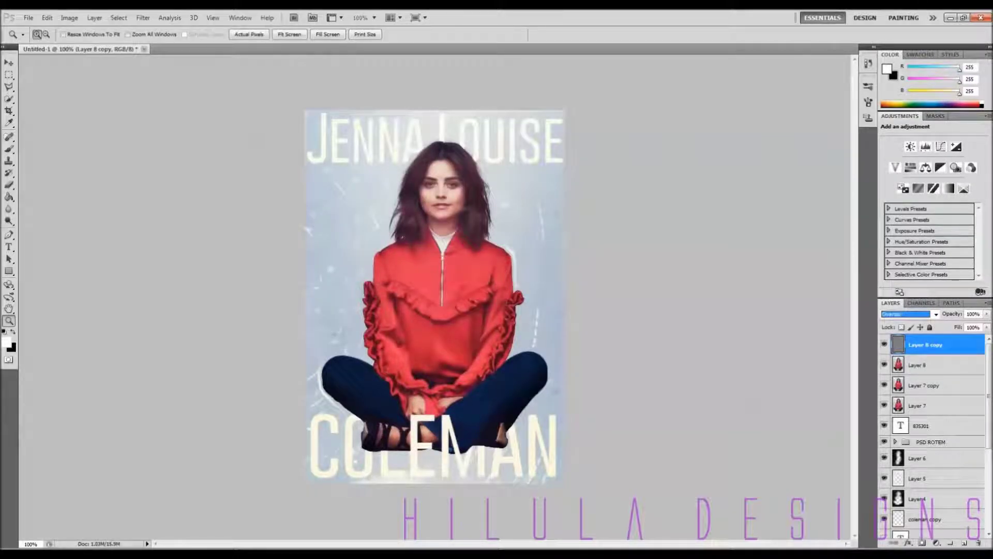
left_click(311, 247)
key("ctrl+minus")
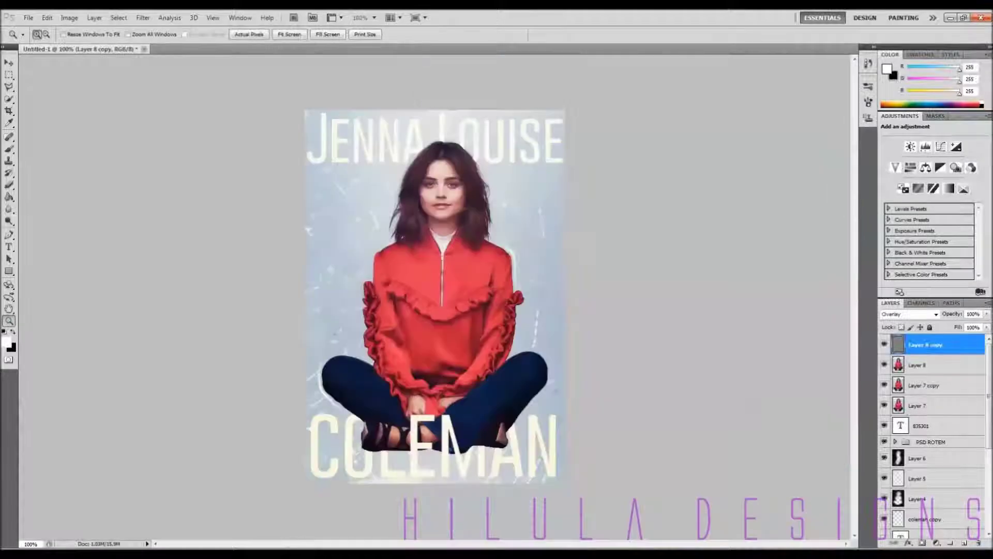